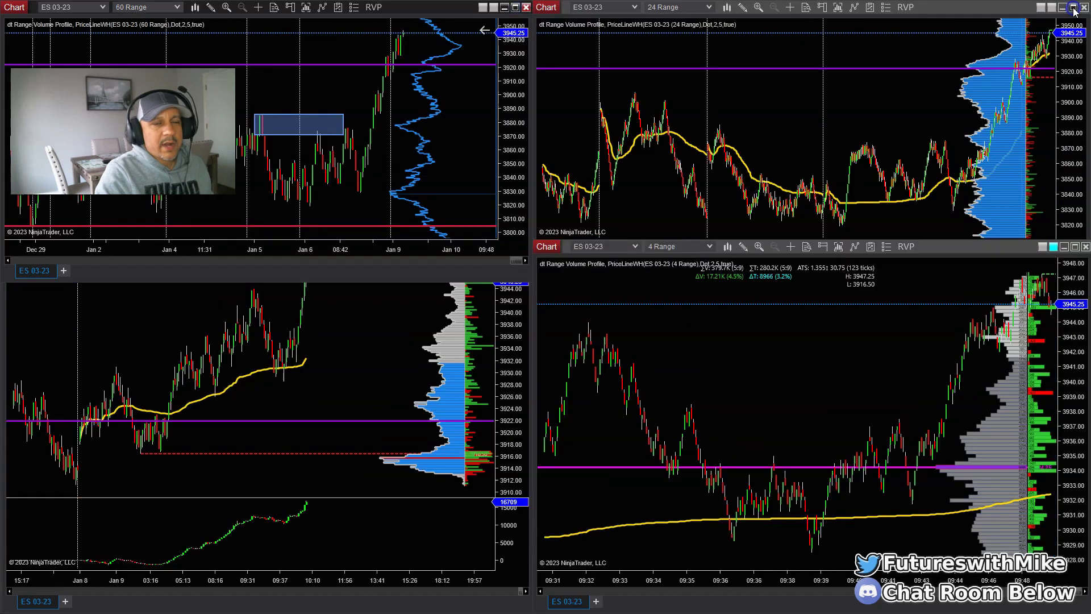
Shift the 4 Range chart so its latest price bars sit clear of the volume profile
{"action": "left_click", "coordinate": [368, 340]}
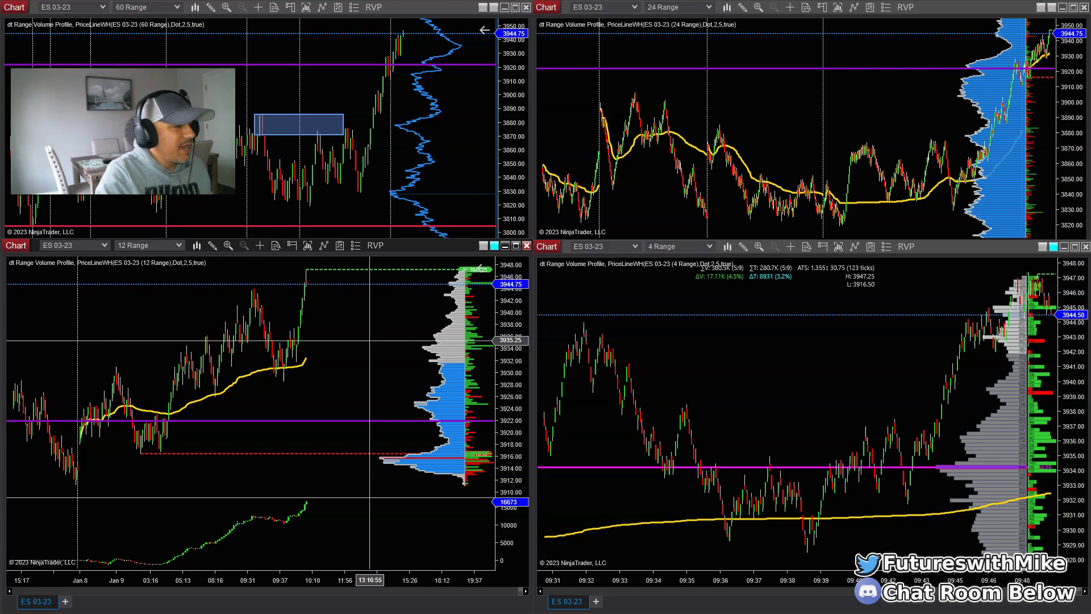
{"action": "left_click_drag", "start_coordinate": [753, 350], "coordinate": [701, 347]}
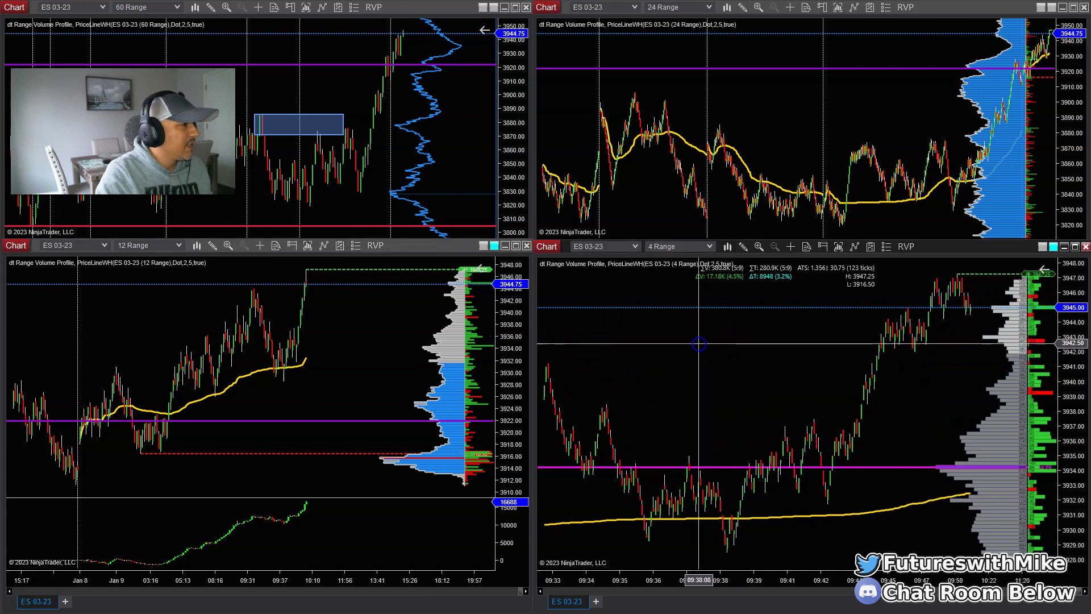
{"action": "mouse_move", "coordinate": [671, 327]}
{"action": "left_mouse_down"}
{"action": "mouse_move", "coordinate": [643, 336]}
{"action": "mouse_move", "coordinate": [605, 303]}
{"action": "left_mouse_up"}
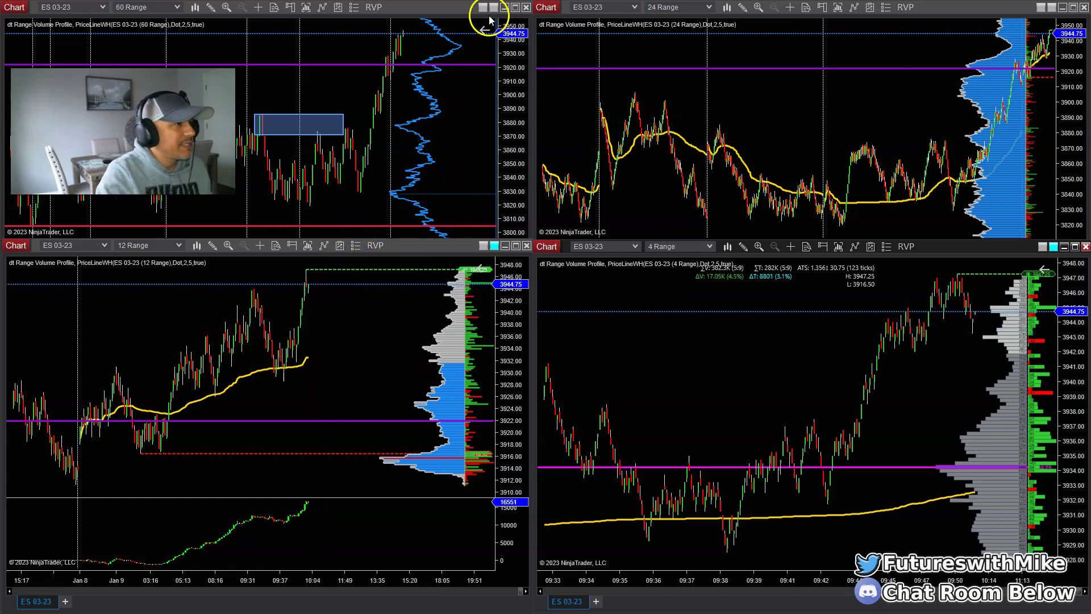
Maximize the 60 Range chart and examine its price history back to early December
{"action": "left_click", "coordinate": [514, 7]}
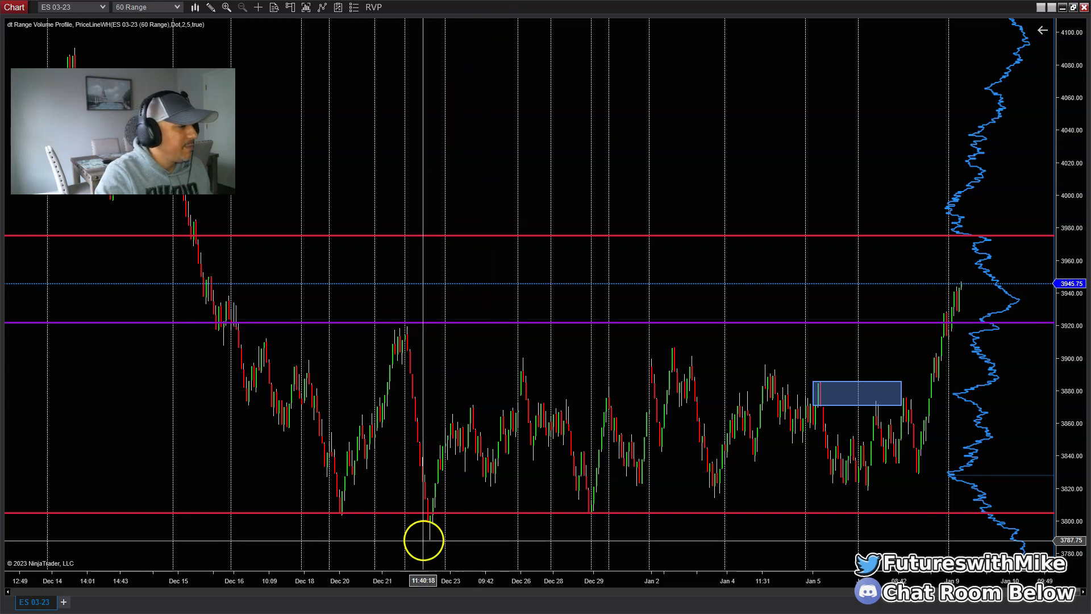
{"action": "left_click_drag", "start_coordinate": [436, 580], "coordinate": [440, 582]}
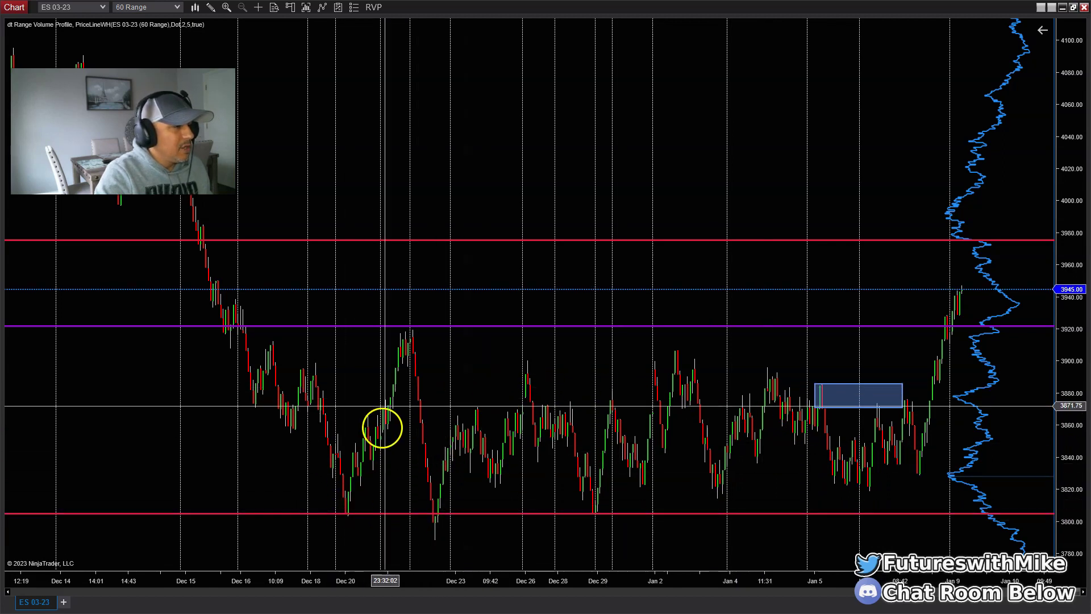
{"action": "left_click_drag", "start_coordinate": [421, 183], "coordinate": [659, 181]}
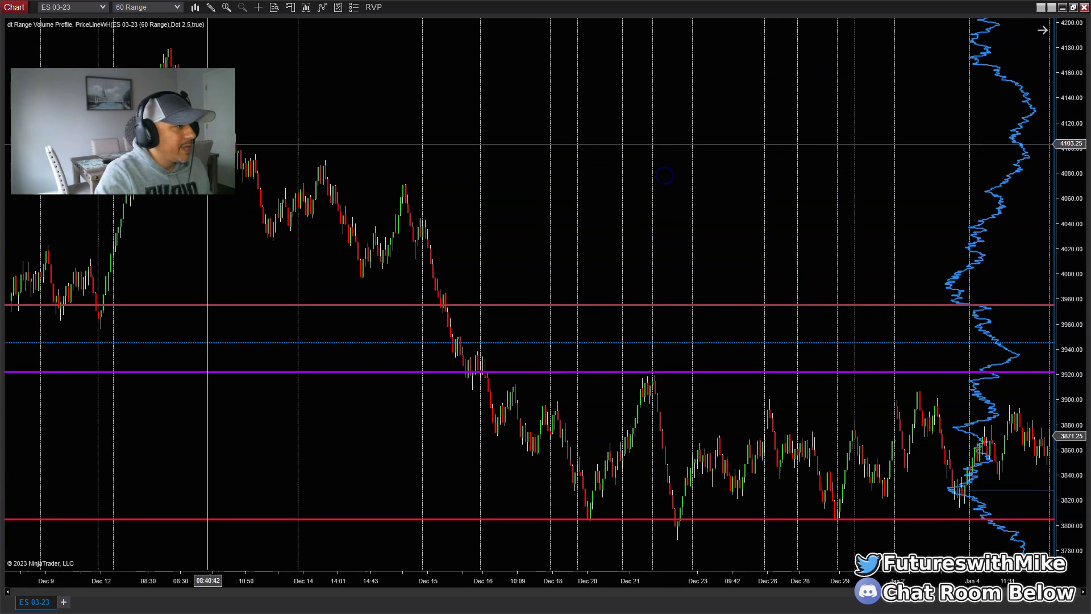
{"action": "left_click_drag", "start_coordinate": [729, 224], "coordinate": [462, 451]}
{"action": "left_click_drag", "start_coordinate": [667, 577], "coordinate": [642, 555]}
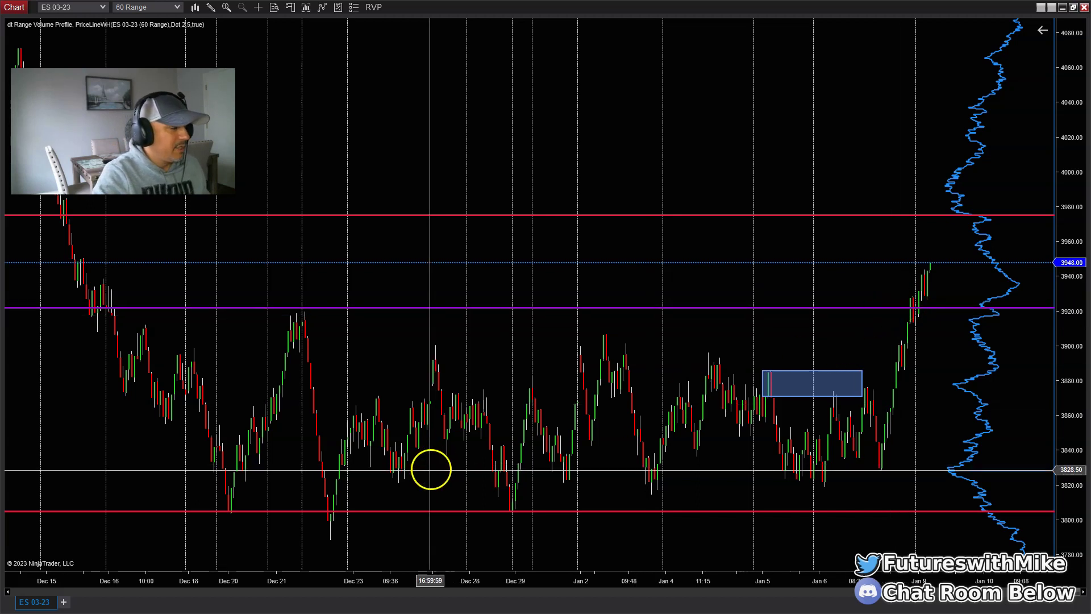
Delete the blue zone rectangle around Jan 5–6 and review the 60 Range price history back to November
{"action": "left_click", "coordinate": [839, 374]}
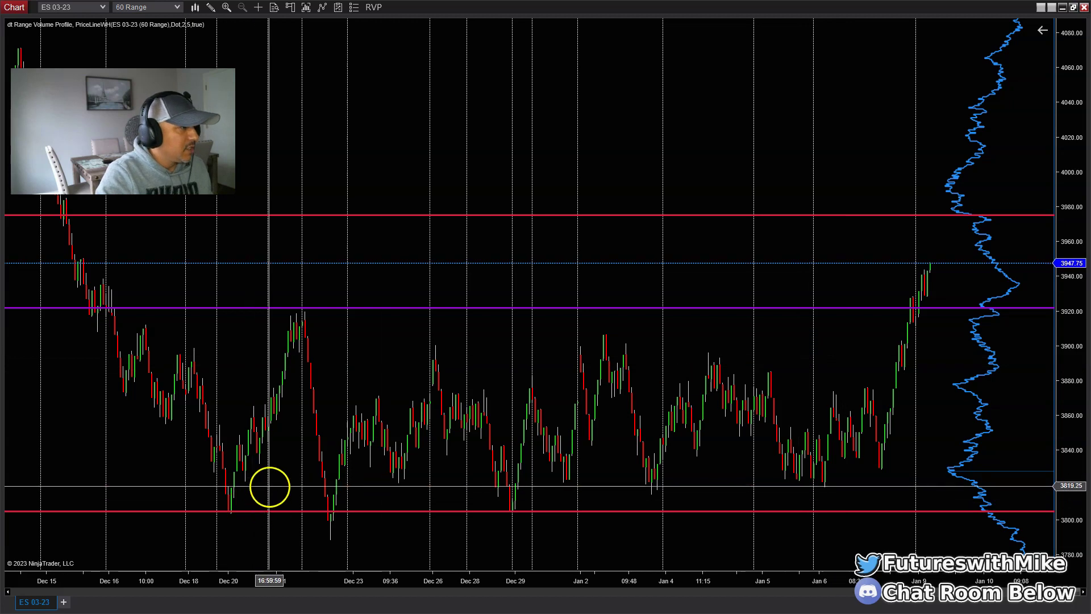
{"action": "left_click_drag", "start_coordinate": [699, 579], "coordinate": [532, 578]}
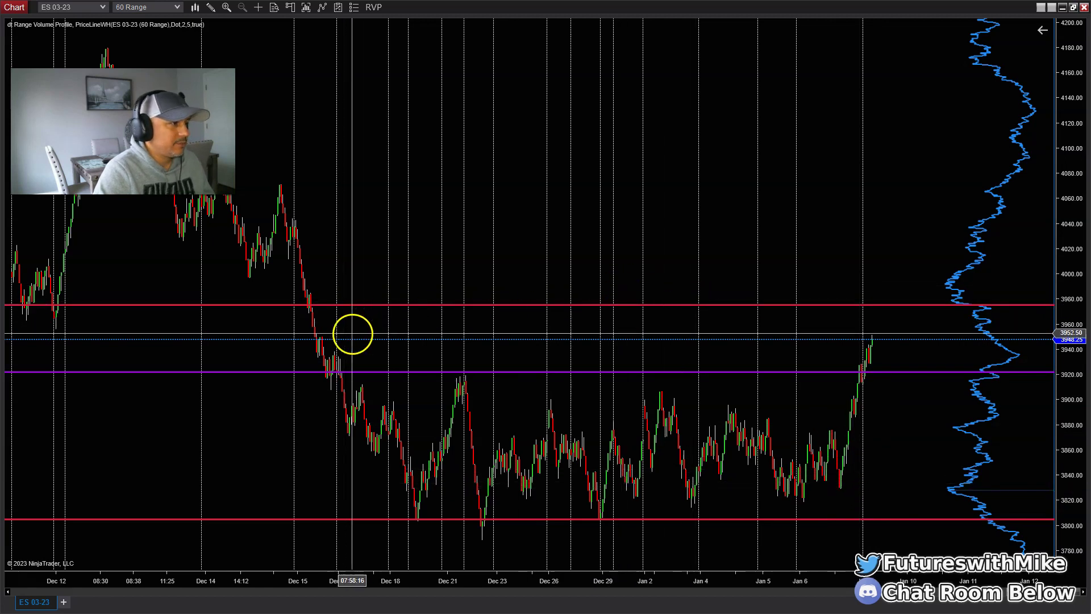
{"action": "left_click_drag", "start_coordinate": [452, 577], "coordinate": [559, 589]}
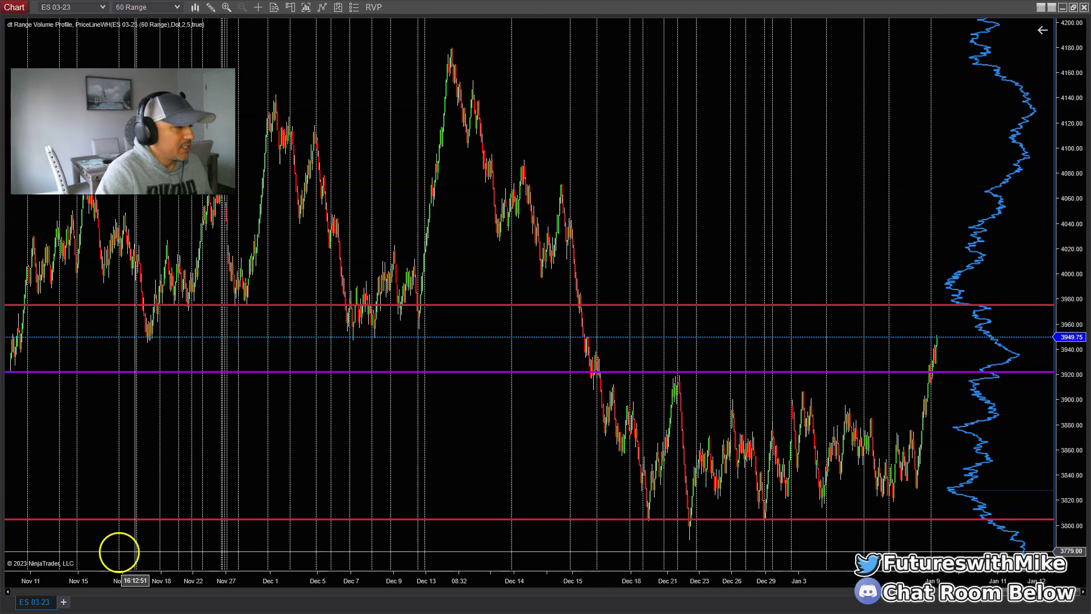
{"action": "left_click_drag", "start_coordinate": [572, 574], "coordinate": [88, 579]}
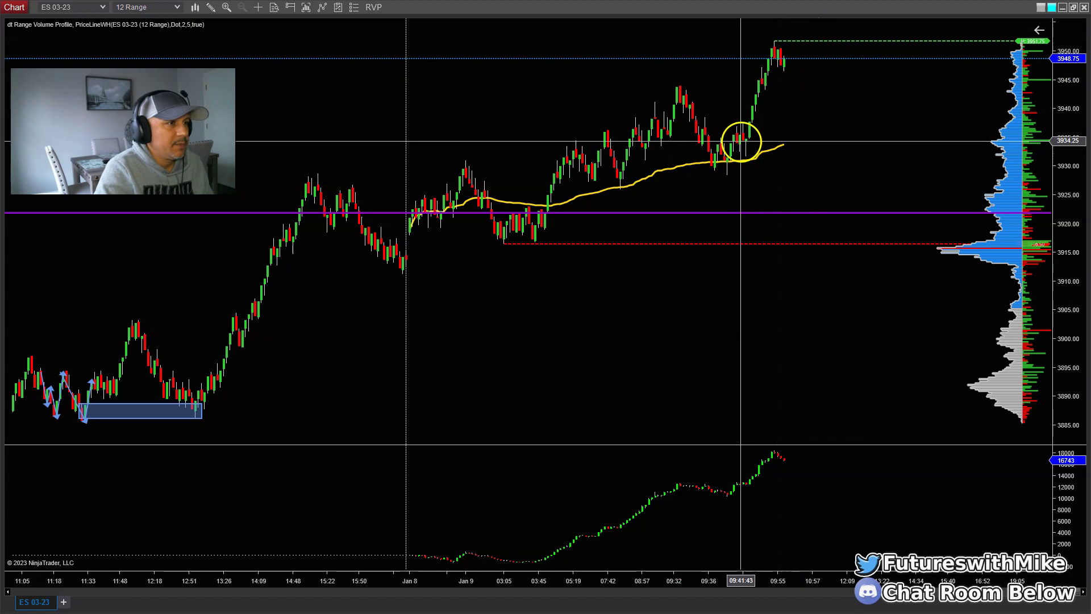
Draw a rectangle zone from about 3937 down to 3932 over the 09:41 consolidation on the 12 Range chart
{"action": "left_click", "coordinate": [211, 7]}
{"action": "left_click", "coordinate": [245, 357]}
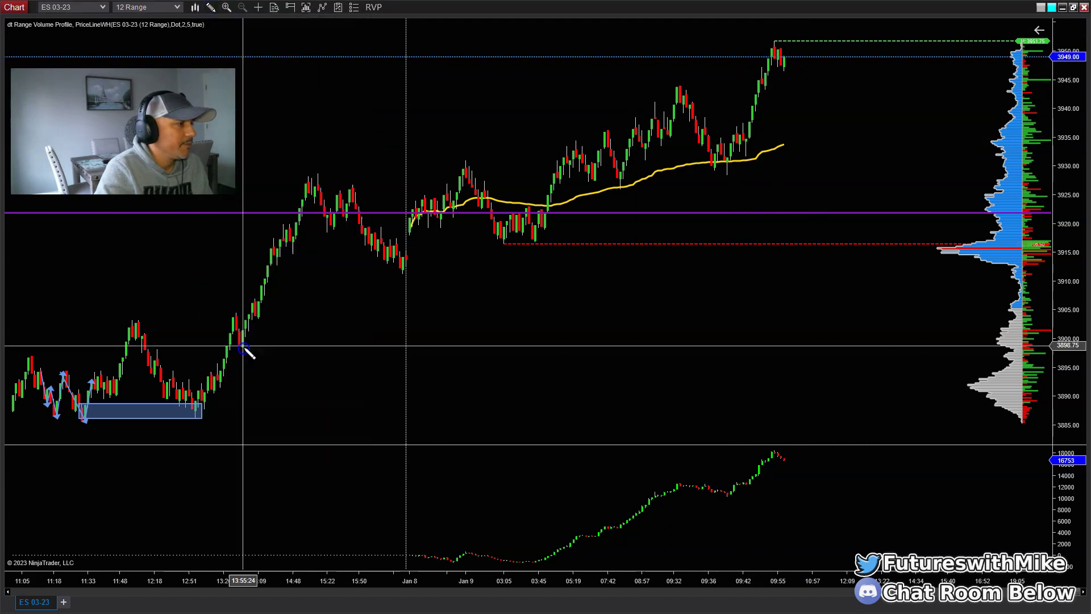
{"action": "left_click", "coordinate": [733, 127]}
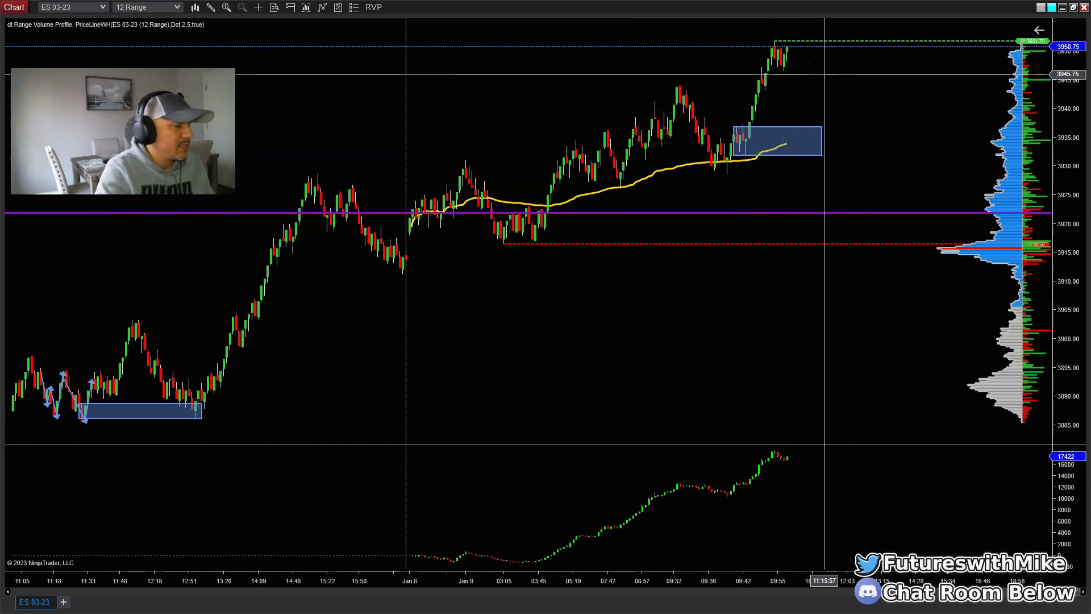
{"action": "left_click", "coordinate": [740, 113]}
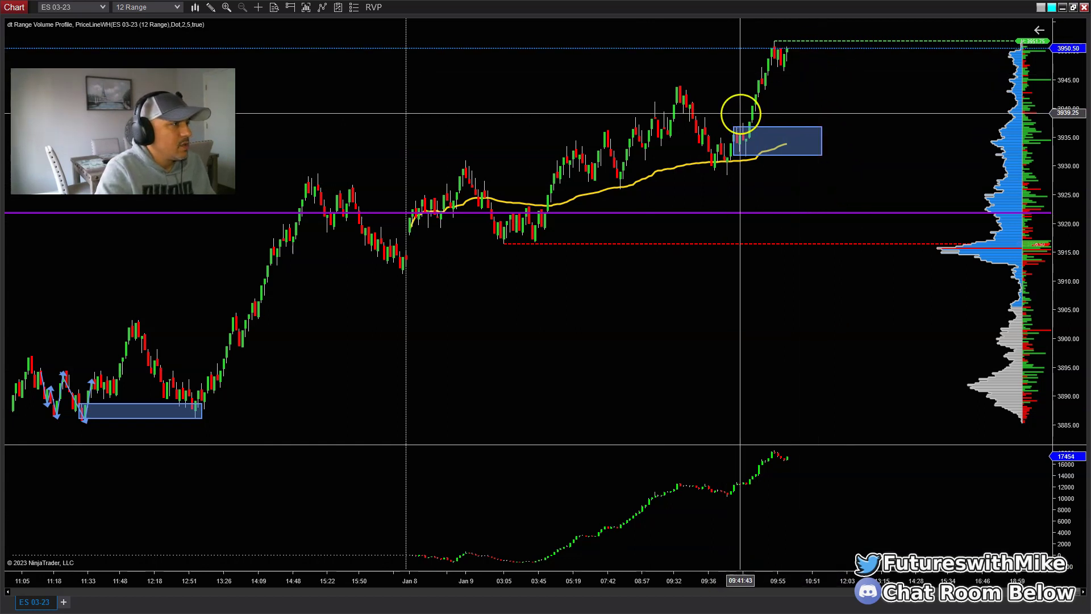
{"action": "mouse_move", "coordinate": [740, 113]}
{"action": "left_mouse_down"}
{"action": "mouse_move", "coordinate": [297, 263]}
{"action": "mouse_move", "coordinate": [434, 219]}
{"action": "mouse_move", "coordinate": [628, 117]}
{"action": "mouse_move", "coordinate": [677, 114]}
{"action": "mouse_move", "coordinate": [675, 92]}
{"action": "mouse_move", "coordinate": [718, 171]}
{"action": "mouse_move", "coordinate": [651, 166]}
{"action": "mouse_move", "coordinate": [652, 117]}
{"action": "mouse_move", "coordinate": [652, 141]}
{"action": "mouse_move", "coordinate": [676, 90]}
{"action": "mouse_move", "coordinate": [703, 86]}
{"action": "mouse_move", "coordinate": [723, 177]}
{"action": "mouse_move", "coordinate": [679, 159]}
{"action": "mouse_move", "coordinate": [730, 153]}
{"action": "mouse_move", "coordinate": [712, 140]}
{"action": "mouse_move", "coordinate": [723, 165]}
{"action": "mouse_move", "coordinate": [769, 49]}
{"action": "mouse_move", "coordinate": [640, 68]}
{"action": "mouse_move", "coordinate": [677, 83]}
{"action": "mouse_move", "coordinate": [706, 77]}
{"action": "mouse_move", "coordinate": [755, 136]}
{"action": "mouse_move", "coordinate": [765, 74]}
{"action": "mouse_move", "coordinate": [324, 289]}
{"action": "mouse_move", "coordinate": [280, 342]}
{"action": "mouse_move", "coordinate": [251, 353]}
{"action": "mouse_move", "coordinate": [251, 424]}
{"action": "mouse_move", "coordinate": [725, 152]}
{"action": "mouse_move", "coordinate": [677, 130]}
{"action": "mouse_move", "coordinate": [675, 99]}
{"action": "mouse_move", "coordinate": [649, 114]}
{"action": "mouse_move", "coordinate": [664, 115]}
{"action": "mouse_move", "coordinate": [653, 121]}
{"action": "mouse_move", "coordinate": [672, 93]}
{"action": "mouse_move", "coordinate": [712, 168]}
{"action": "mouse_move", "coordinate": [775, 64]}
{"action": "mouse_move", "coordinate": [759, 67]}
{"action": "left_mouse_up"}
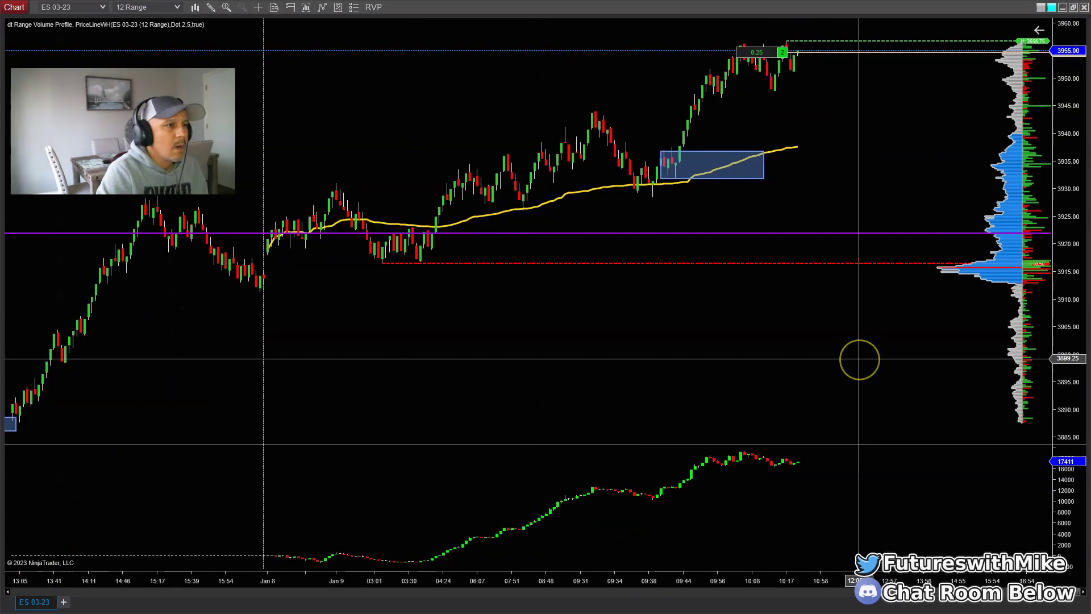
Place a sell limit order for 1 contract at 3956.75, at the session high on the 12 Range chart
{"action": "left_click_drag", "start_coordinate": [859, 358], "coordinate": [631, 382]}
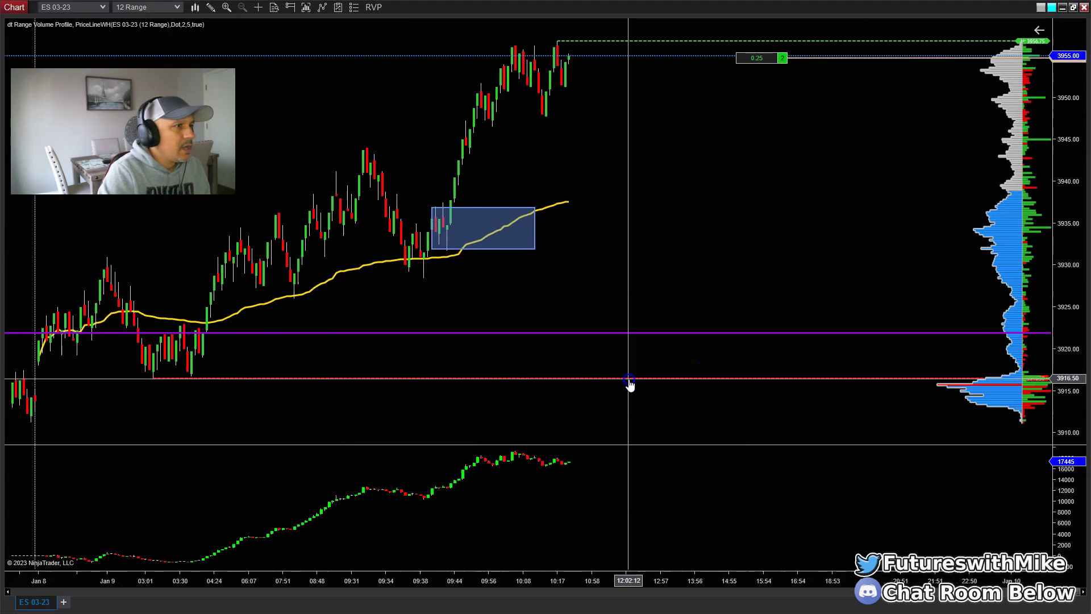
{"action": "left_click", "coordinate": [558, 44]}
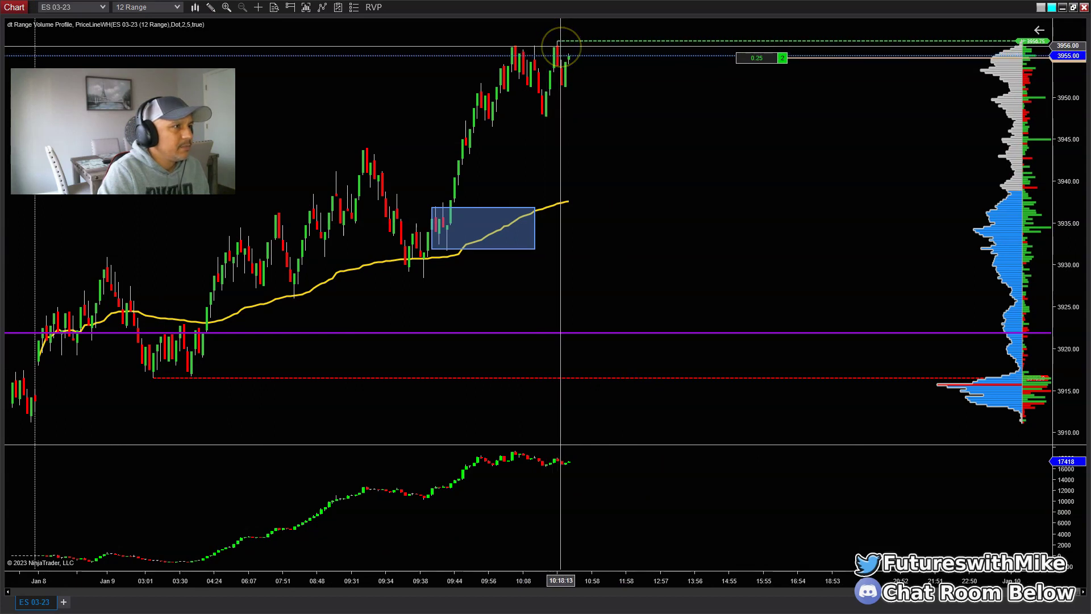
{"action": "left_click", "coordinate": [558, 76]}
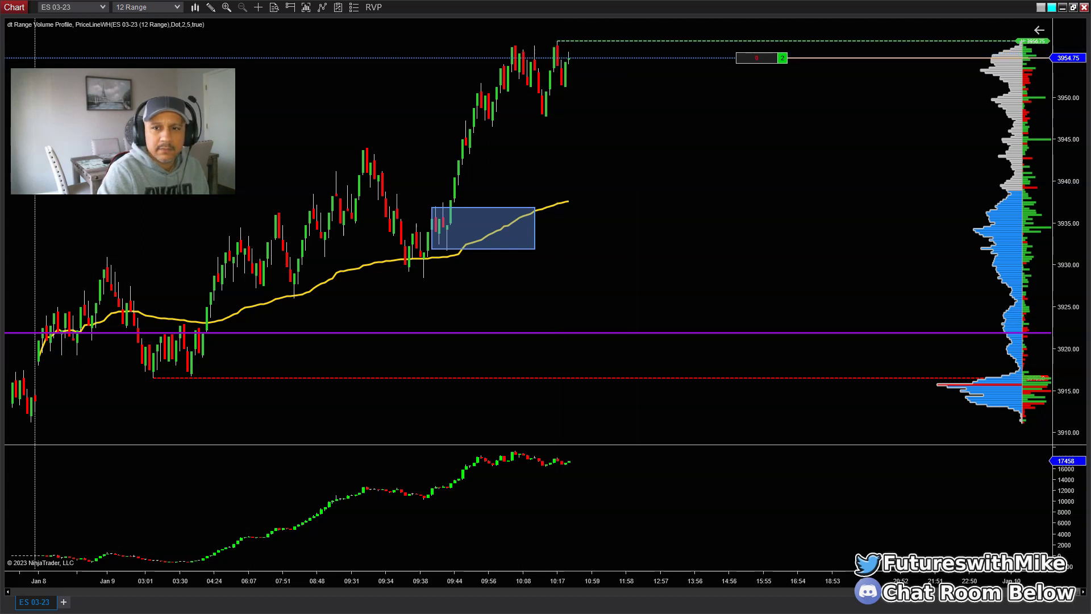
{"action": "left_click", "coordinate": [622, 41]}
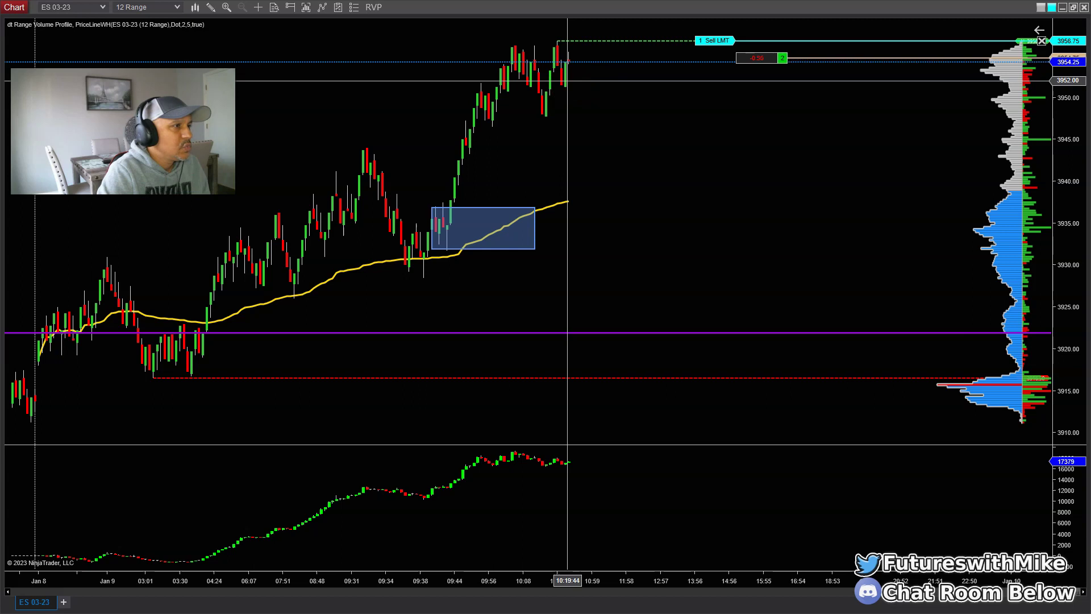
Examine the 12 Range price action around the session high and the pullback above the marked zone
{"action": "left_click", "coordinate": [704, 108]}
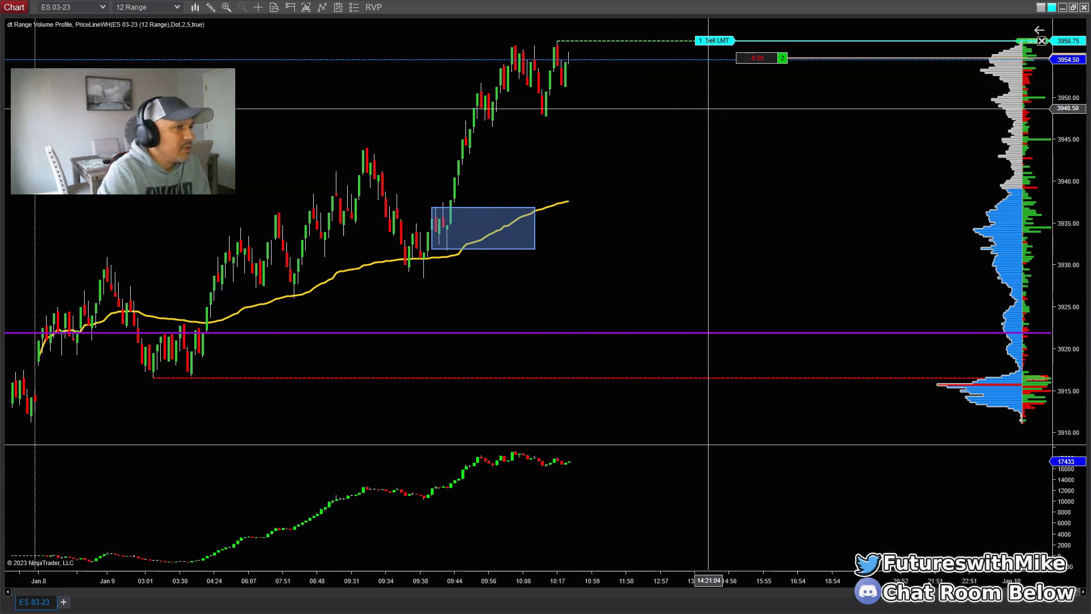
{"action": "left_click", "coordinate": [534, 72]}
{"action": "left_click", "coordinate": [500, 41]}
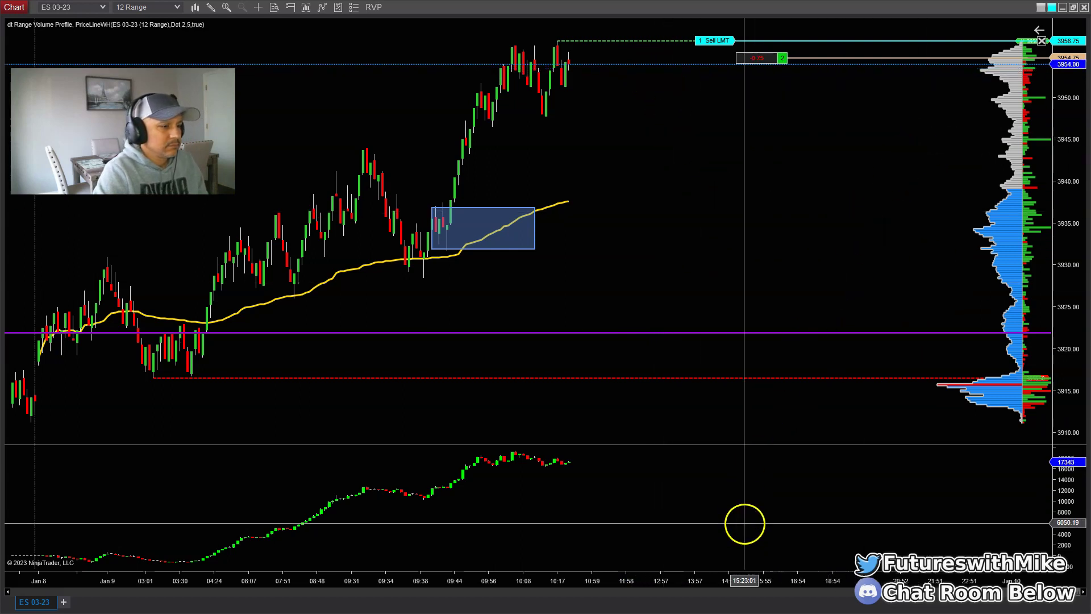
{"action": "mouse_move", "coordinate": [752, 577]}
{"action": "left_mouse_down"}
{"action": "mouse_move", "coordinate": [1009, 579]}
{"action": "mouse_move", "coordinate": [756, 578]}
{"action": "left_mouse_up"}
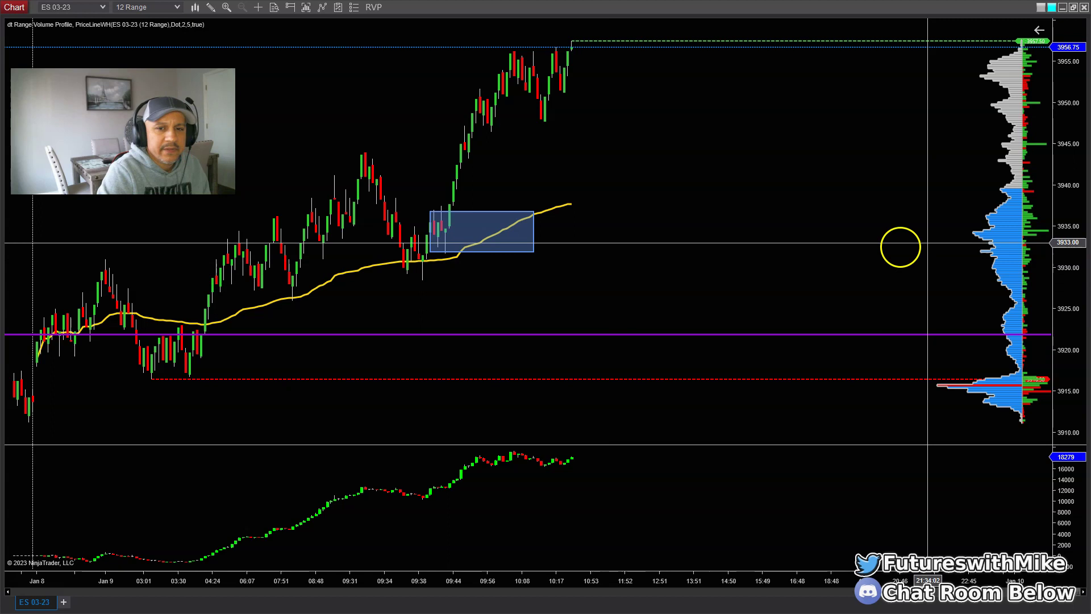
{"action": "left_click_drag", "start_coordinate": [627, 168], "coordinate": [808, 165]}
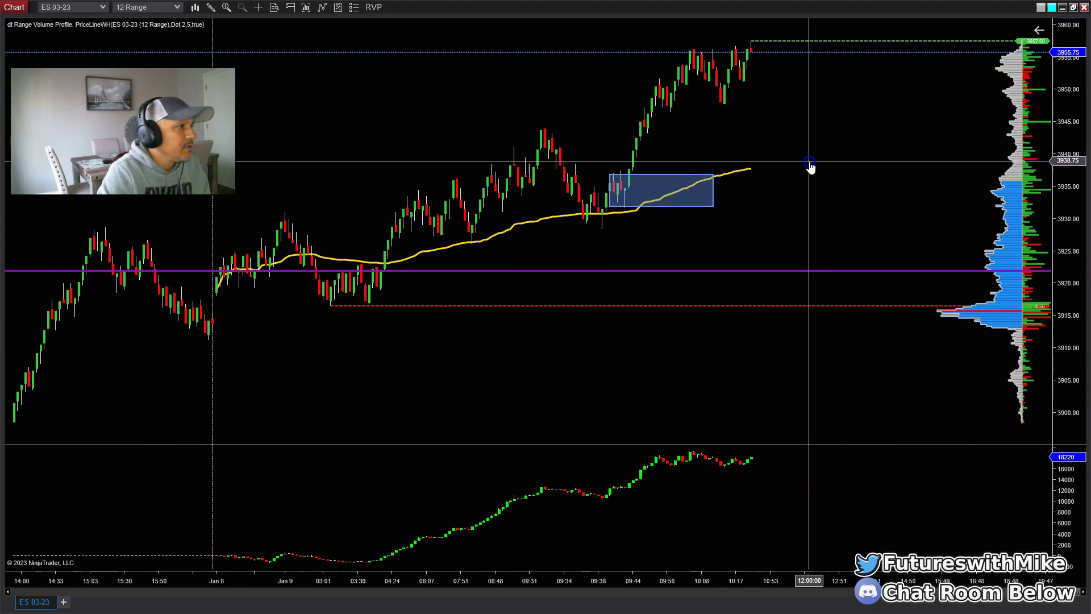
{"action": "left_click_drag", "start_coordinate": [651, 586], "coordinate": [614, 581]}
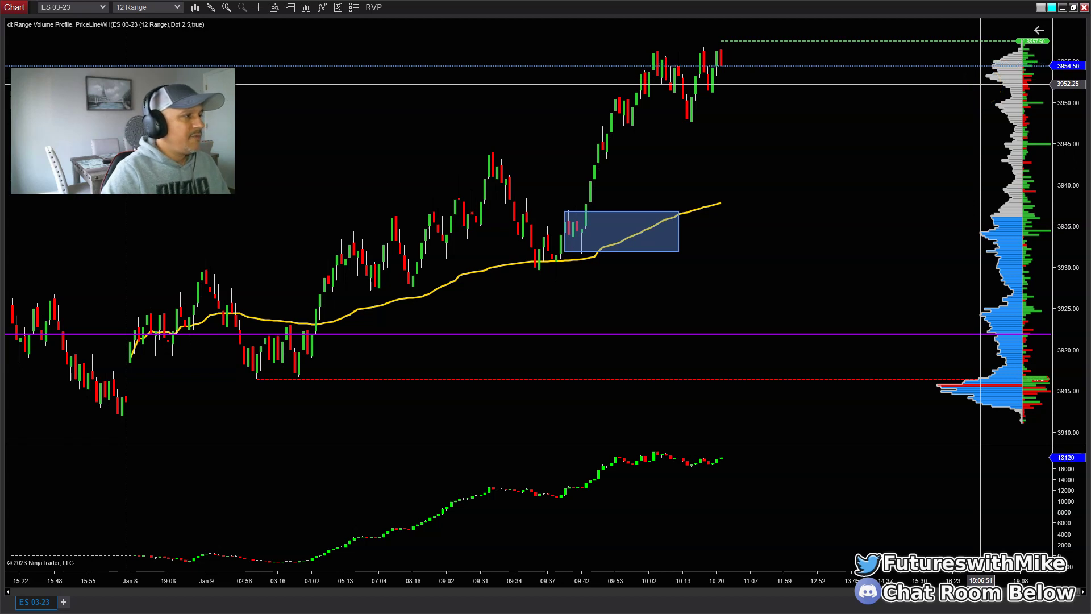
{"action": "left_click", "coordinate": [976, 67]}
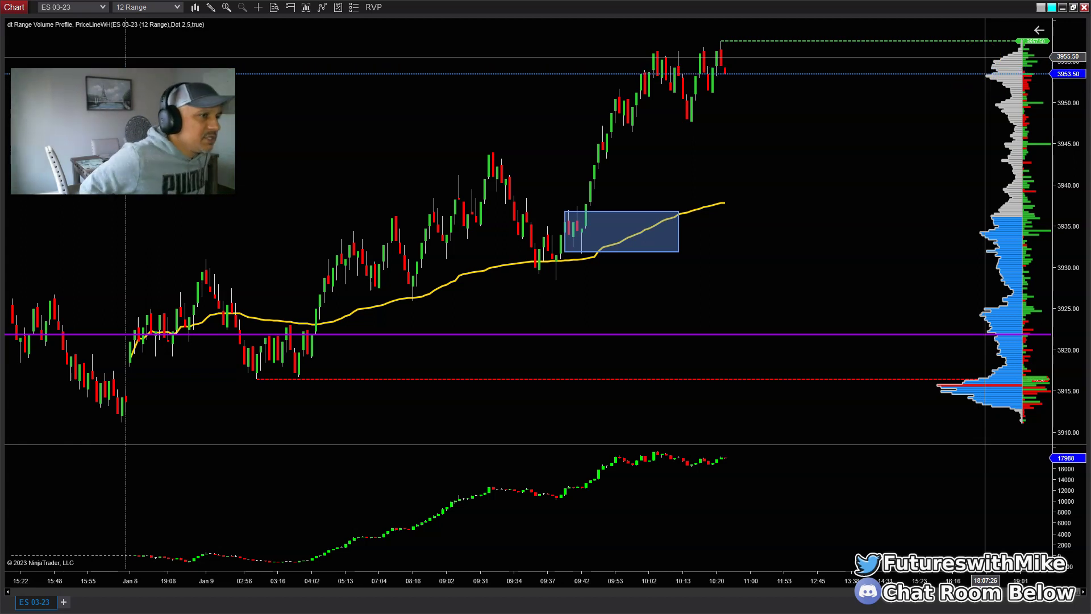
{"action": "mouse_move", "coordinate": [985, 56]}
{"action": "left_mouse_down"}
{"action": "mouse_move", "coordinate": [942, 28]}
{"action": "mouse_move", "coordinate": [670, 53]}
{"action": "mouse_move", "coordinate": [679, 34]}
{"action": "mouse_move", "coordinate": [750, 106]}
{"action": "mouse_move", "coordinate": [733, 96]}
{"action": "left_mouse_up"}
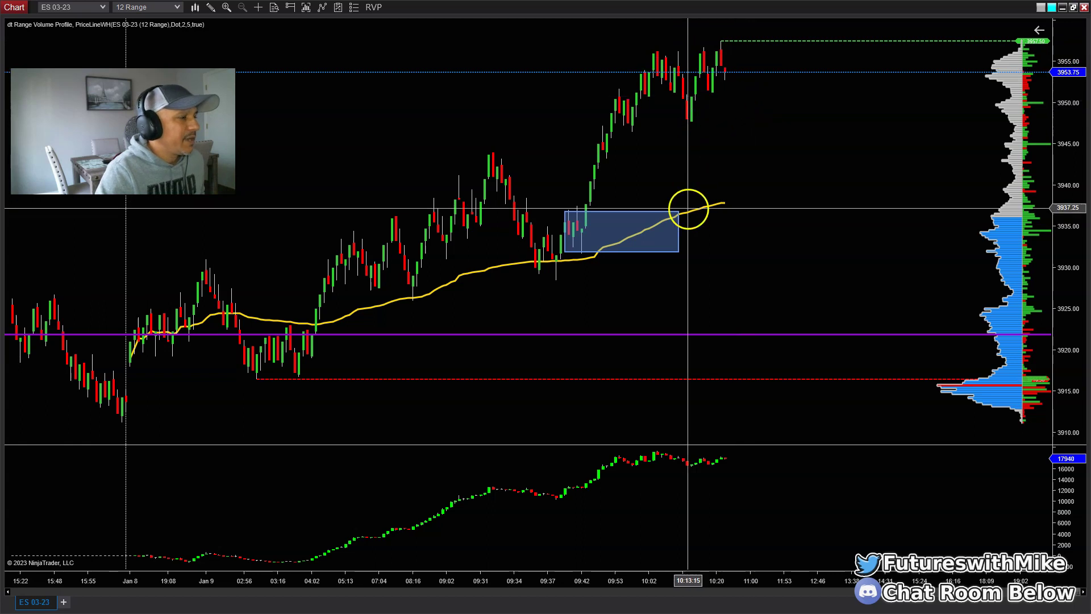
Switch to the 24 Range chart and examine the December rally and decline around the marked red and purple levels
{"action": "type", "text": "24"}
{"action": "key", "text": "Return"}
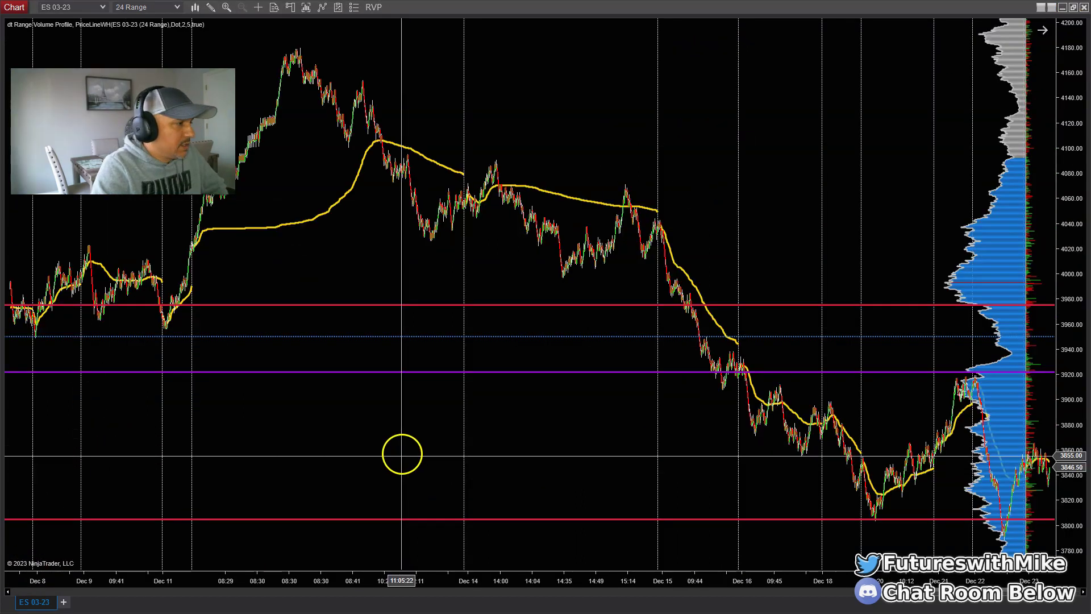
{"action": "left_click_drag", "start_coordinate": [355, 465], "coordinate": [594, 470]}
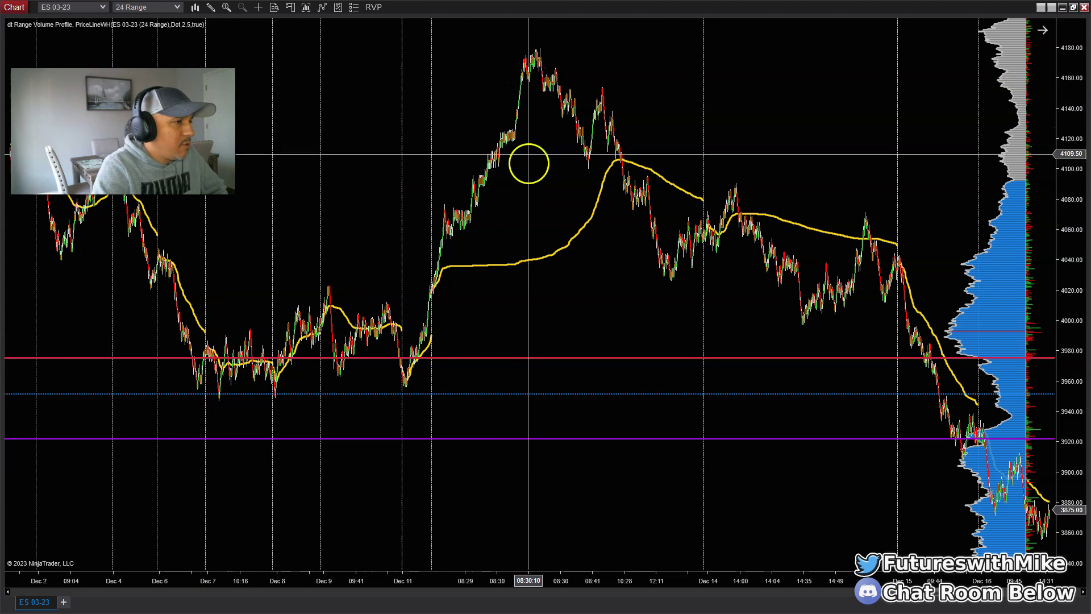
{"action": "left_click_drag", "start_coordinate": [611, 301], "coordinate": [458, 297]}
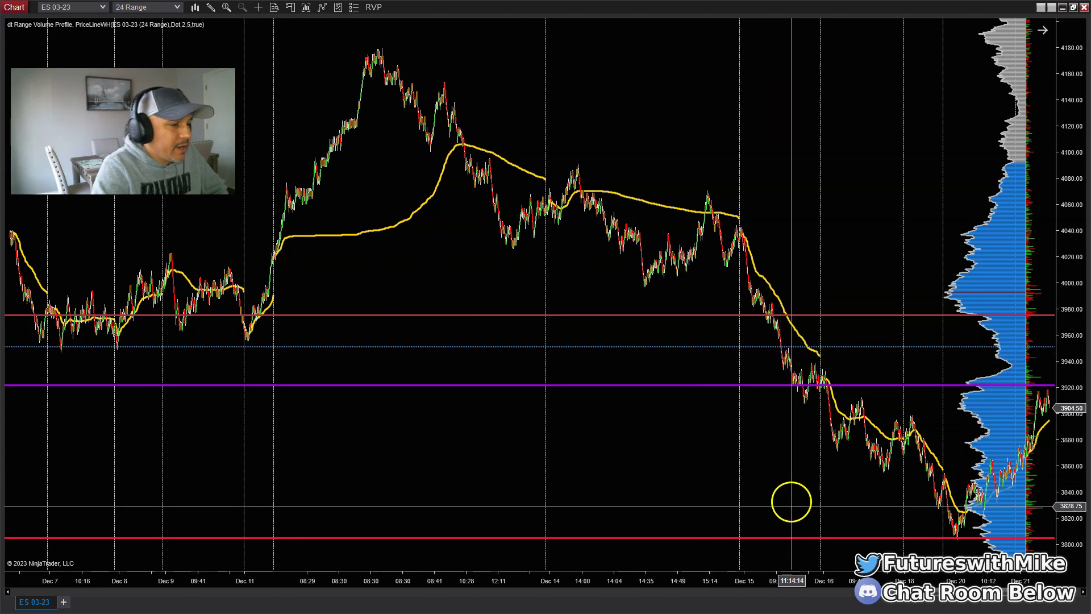
{"action": "left_click_drag", "start_coordinate": [818, 503], "coordinate": [397, 292]}
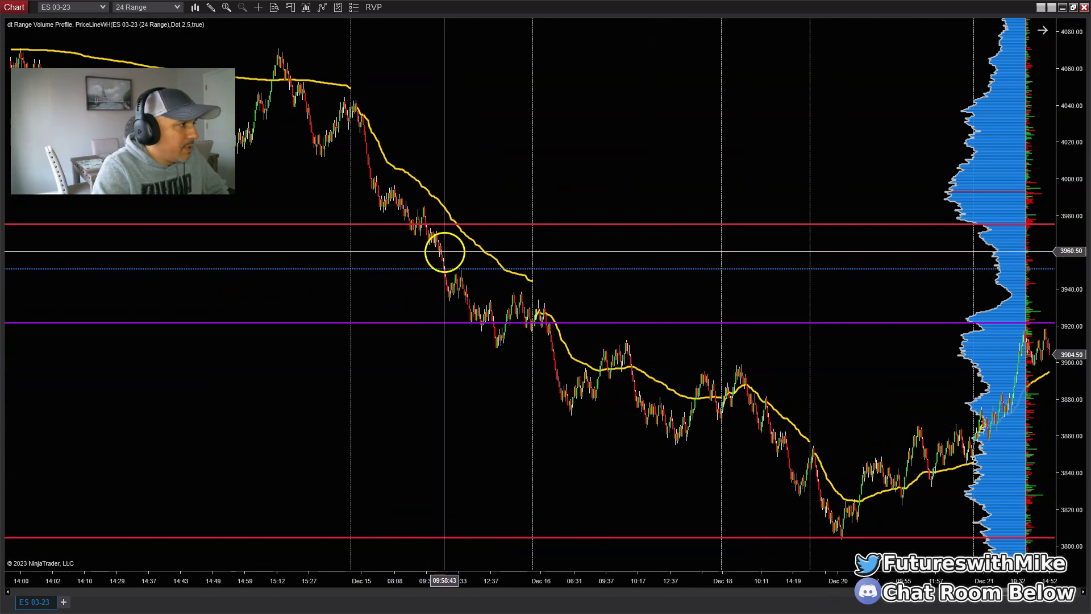
{"action": "left_click_drag", "start_coordinate": [331, 577], "coordinate": [583, 608]}
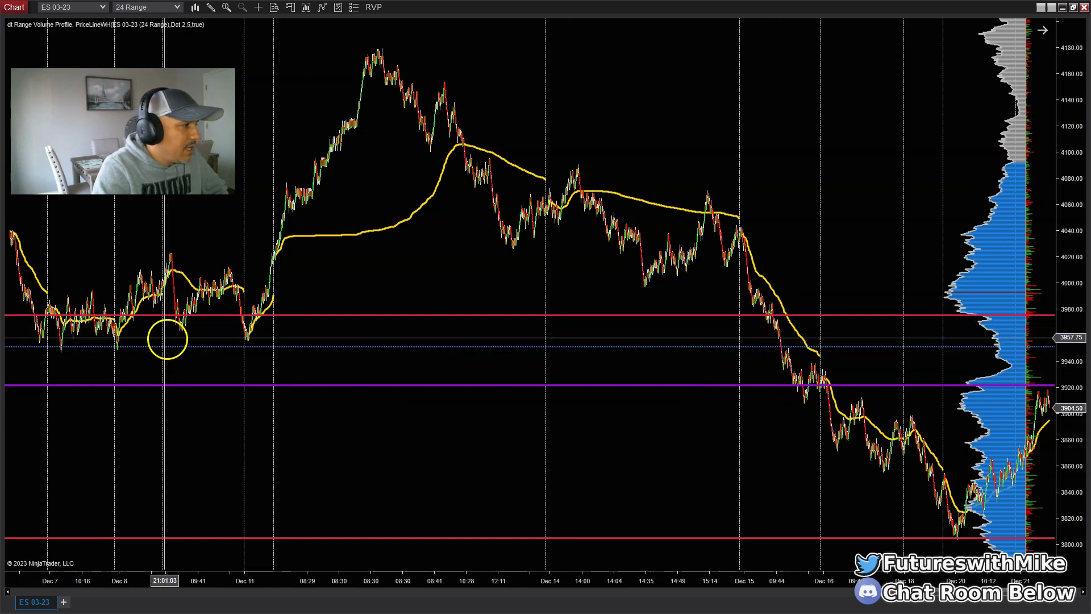
{"action": "scroll", "coordinate": [207, 452], "scroll_direction": "up", "scroll_amount": 3}
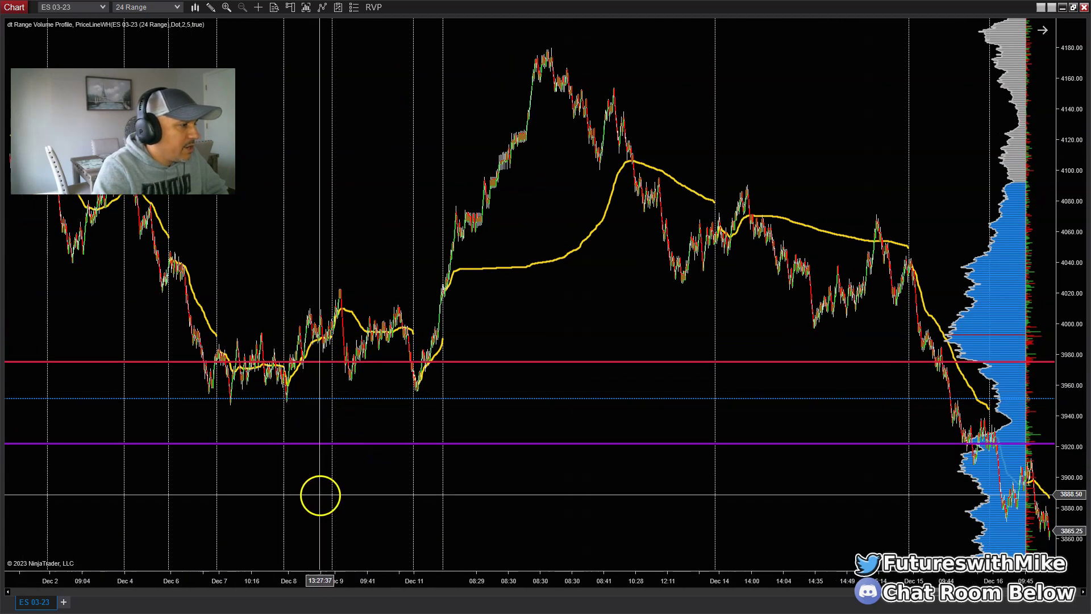
{"action": "scroll", "coordinate": [320, 495], "scroll_direction": "up", "scroll_amount": 3}
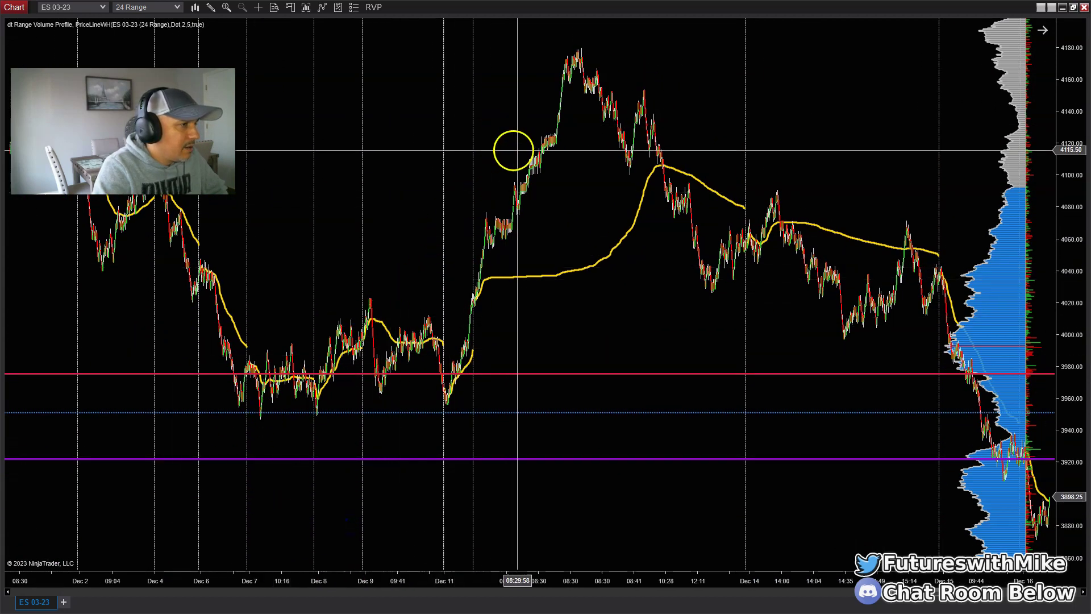
{"action": "left_click_drag", "start_coordinate": [643, 309], "coordinate": [509, 311]}
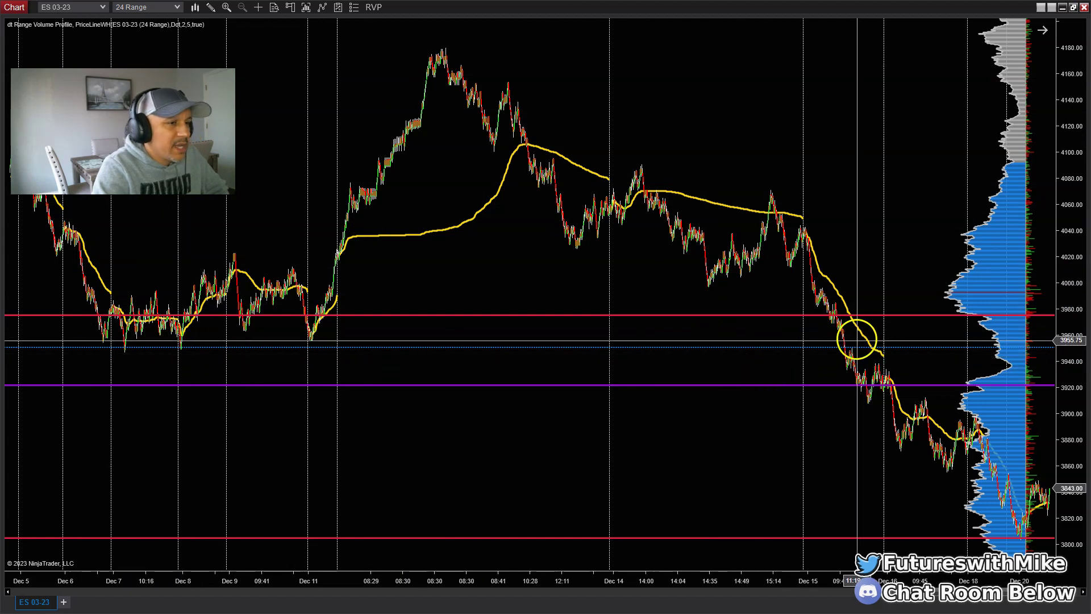
{"action": "left_click_drag", "start_coordinate": [880, 591], "coordinate": [367, 438]}
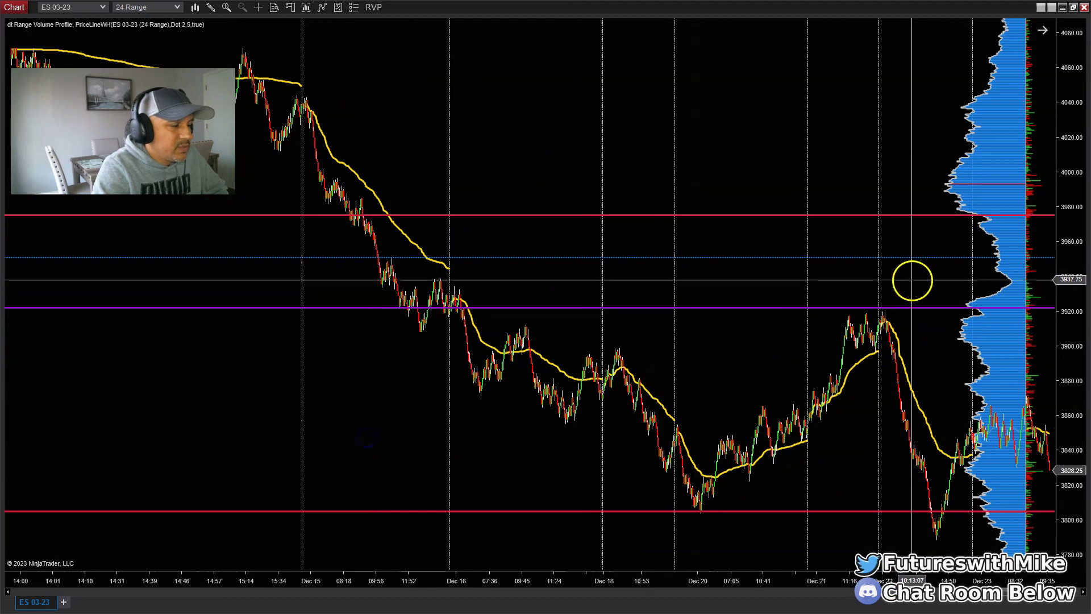
Examine the December decline around the red and purple levels on the 24 Range chart, ending at the latest January bars
{"action": "left_click_drag", "start_coordinate": [397, 340], "coordinate": [506, 514]}
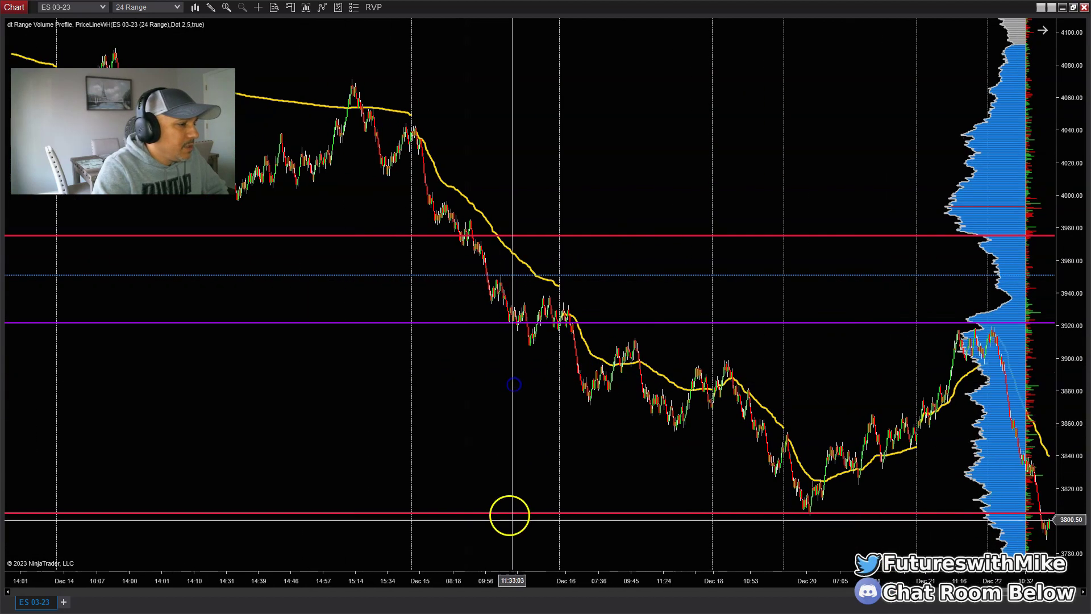
{"action": "left_click_drag", "start_coordinate": [525, 577], "coordinate": [683, 577]}
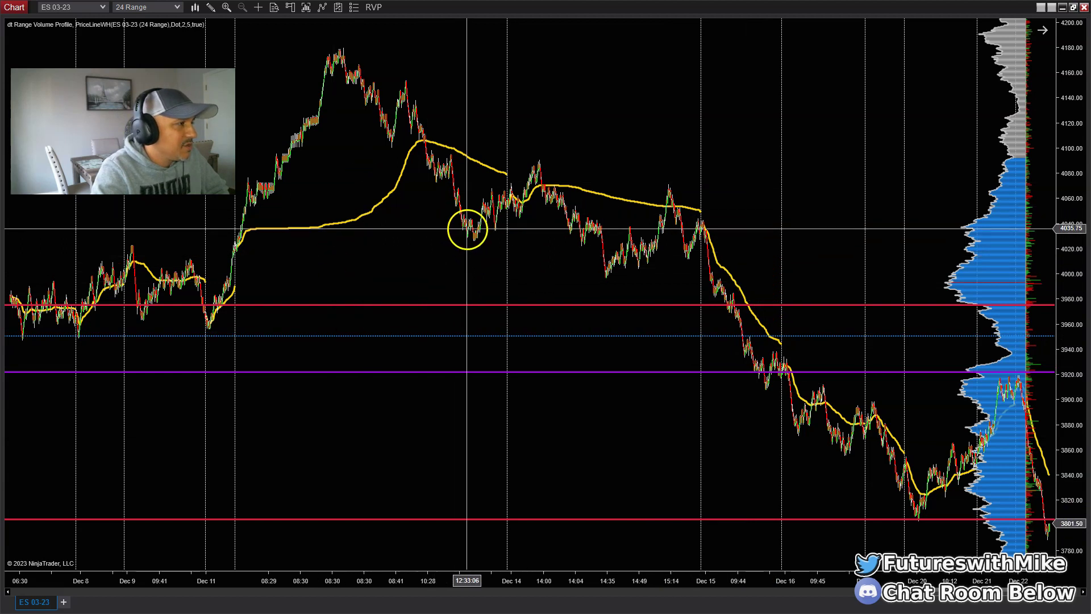
{"action": "left_click_drag", "start_coordinate": [575, 446], "coordinate": [61, 436]}
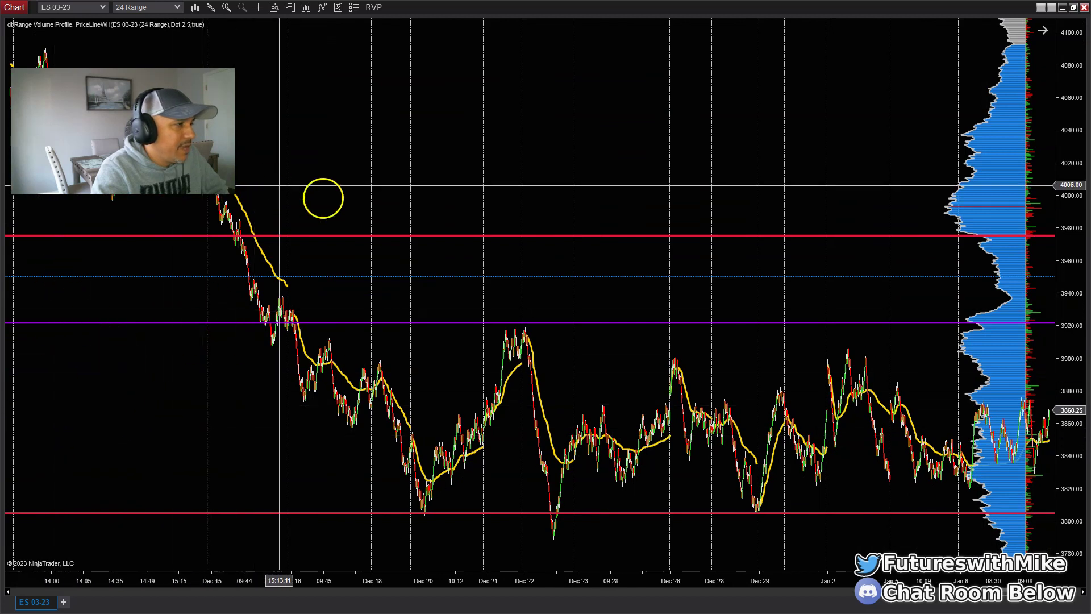
{"action": "left_click_drag", "start_coordinate": [990, 345], "coordinate": [549, 353]}
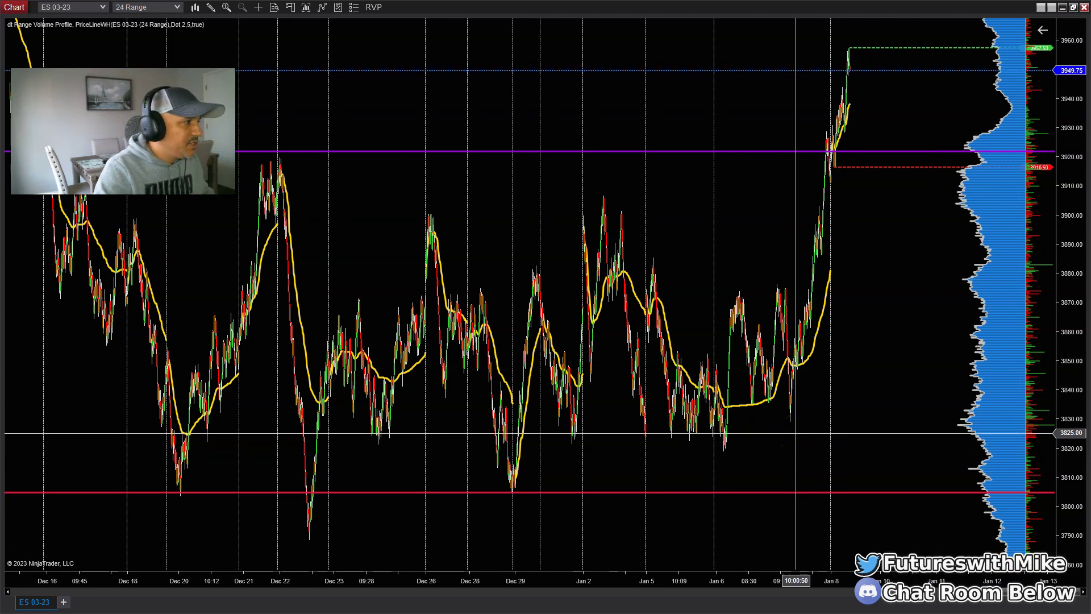
Switch to a full-size 60 Range chart and lower the upper red horizontal line to about 3972
{"action": "left_click", "coordinate": [1073, 8]}
{"action": "left_click", "coordinate": [514, 7]}
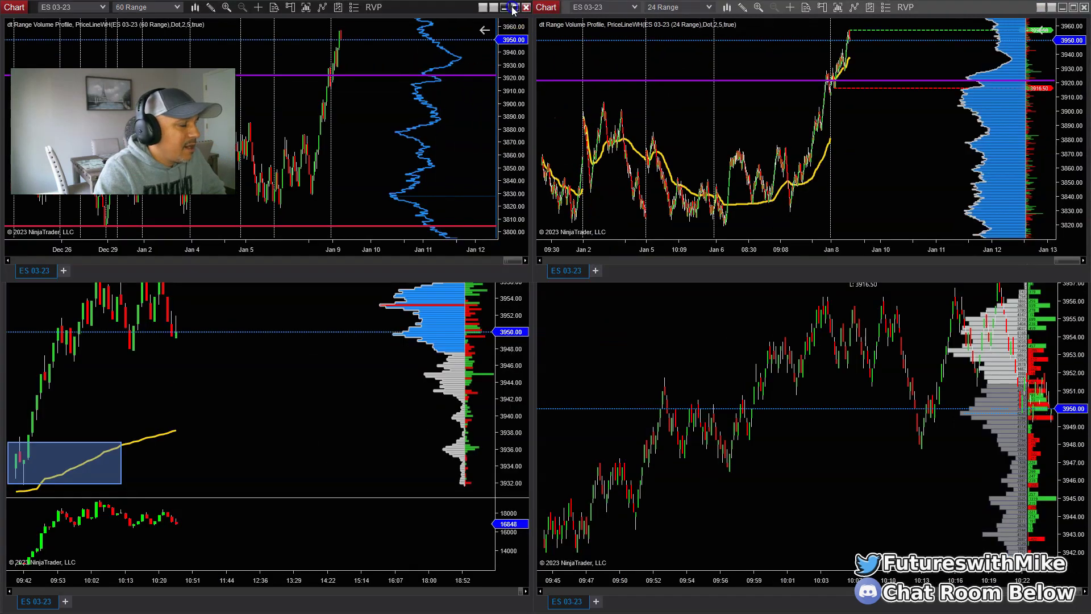
{"action": "left_click_drag", "start_coordinate": [606, 579], "coordinate": [668, 579]}
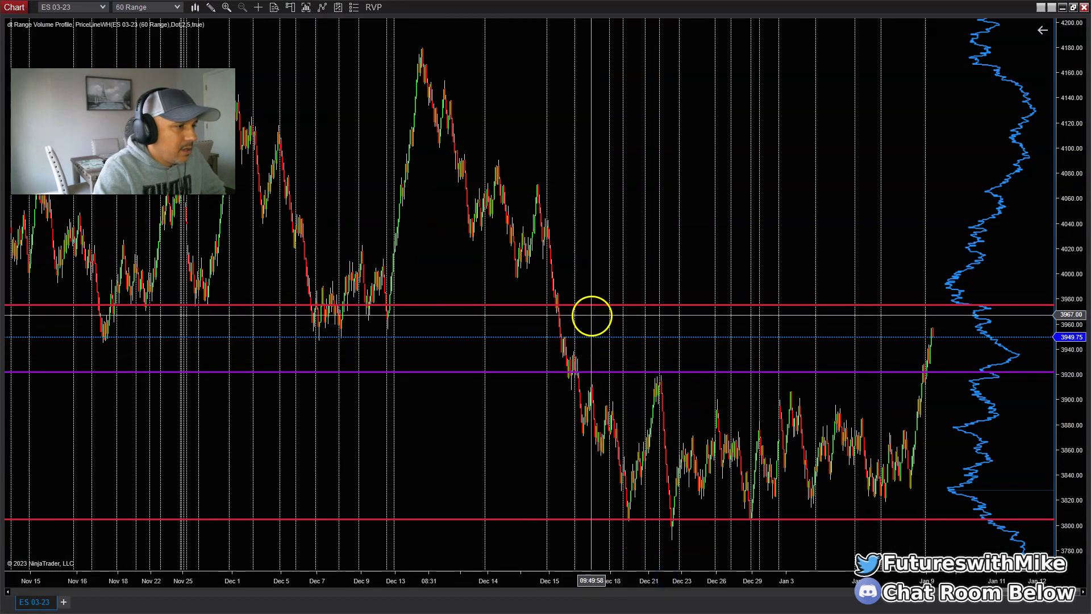
{"action": "left_click", "coordinate": [570, 306]}
{"action": "left_click_drag", "start_coordinate": [571, 306], "coordinate": [555, 309]}
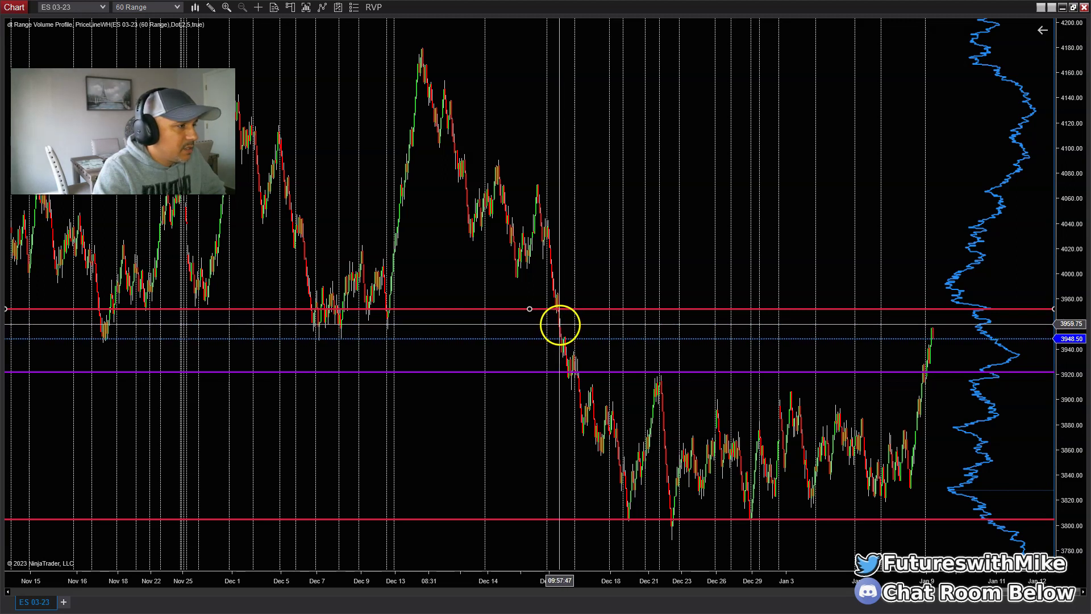
On the 12 Range chart, draw a rectangle zone from about 3951 down to 3947.5 over the pullback lows between 10:13 and 10:27
{"action": "key", "text": "alt+Tab"}
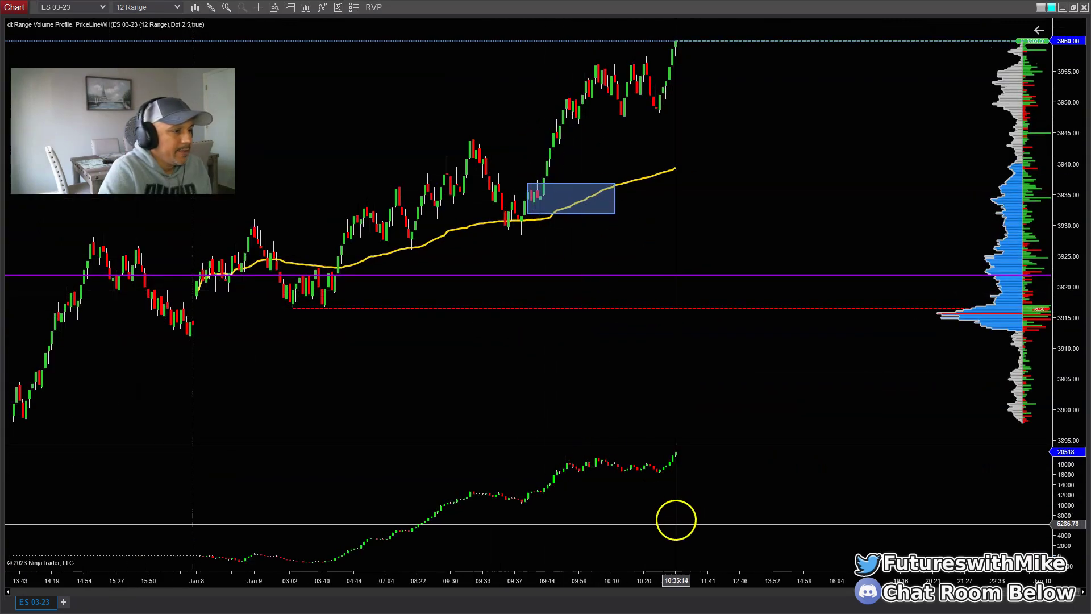
{"action": "left_click_drag", "start_coordinate": [689, 582], "coordinate": [623, 581]}
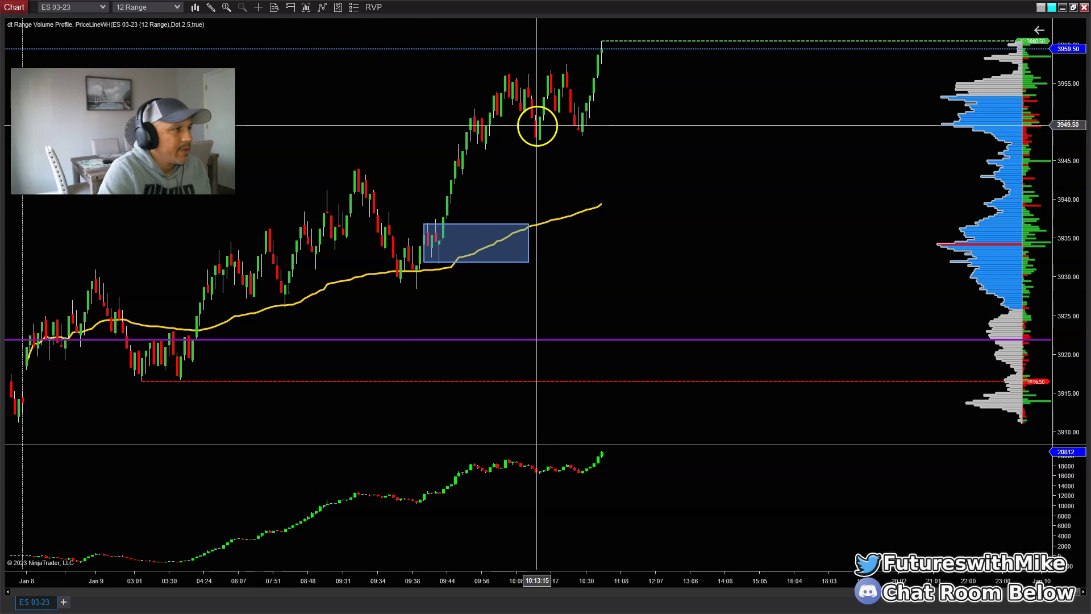
{"action": "left_click", "coordinate": [211, 7]}
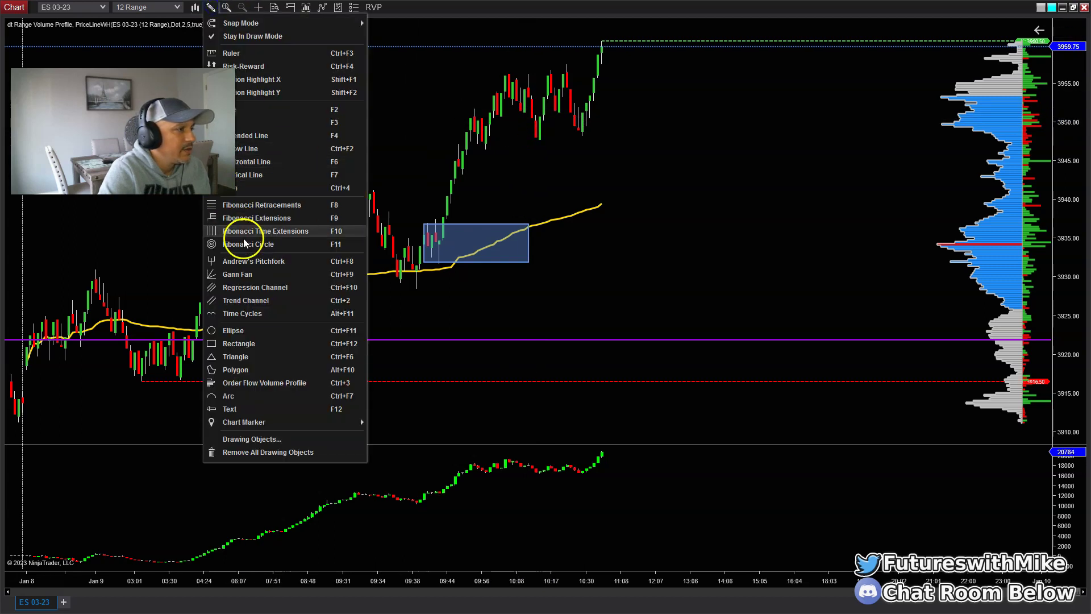
{"action": "left_click", "coordinate": [259, 344]}
{"action": "left_click", "coordinate": [558, 140]}
{"action": "left_click_drag", "start_coordinate": [579, 141], "coordinate": [585, 142]}
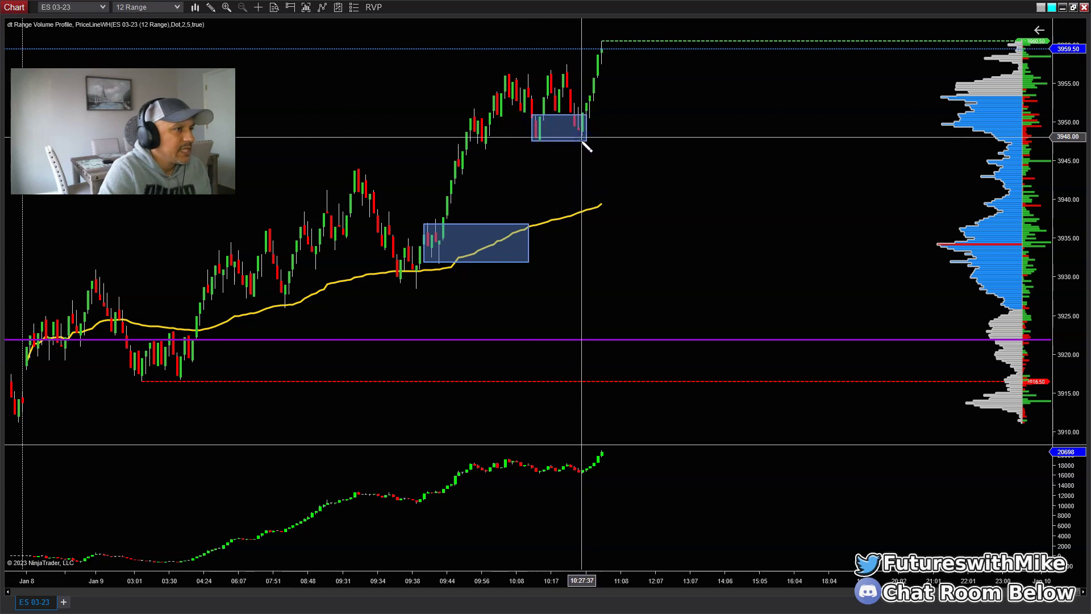
{"action": "left_click", "coordinate": [524, 118]}
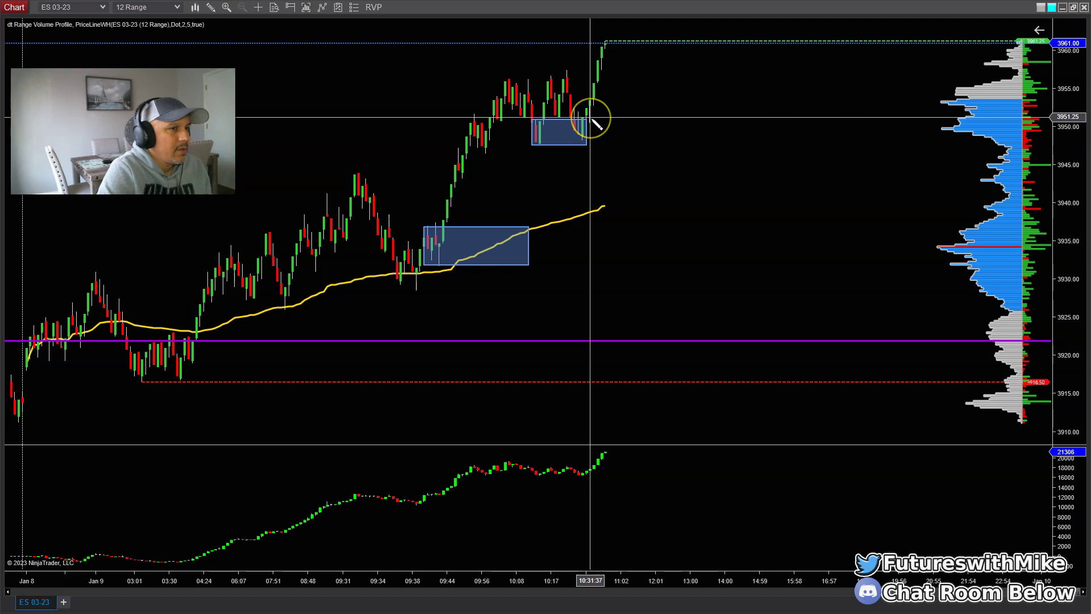
{"action": "left_click", "coordinate": [594, 100]}
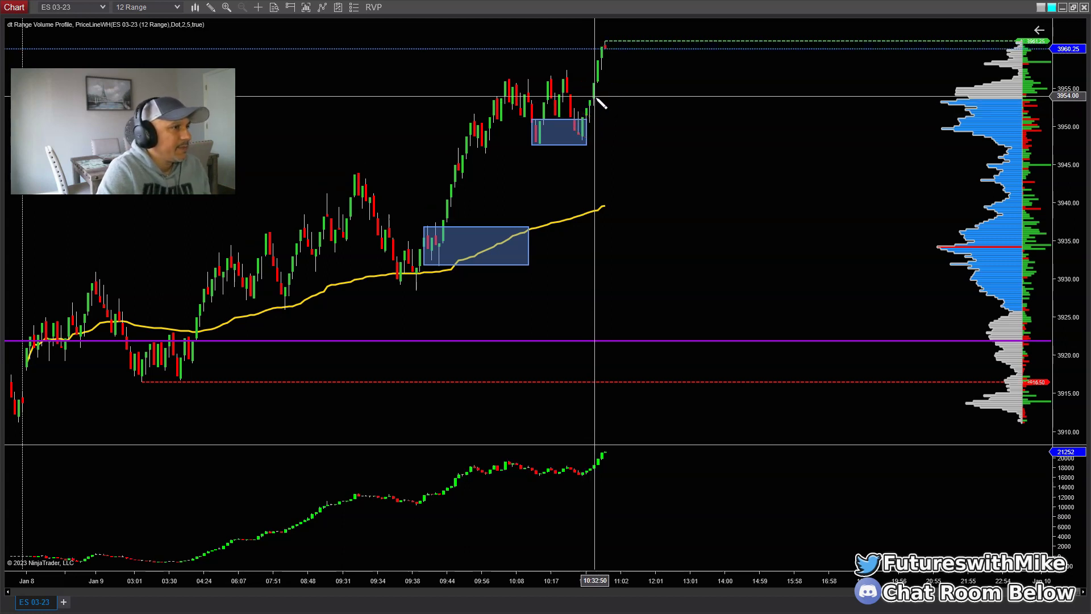
{"action": "mouse_move", "coordinate": [600, 102]}
{"action": "left_mouse_down"}
{"action": "mouse_move", "coordinate": [504, 97]}
{"action": "mouse_move", "coordinate": [496, 83]}
{"action": "mouse_move", "coordinate": [523, 112]}
{"action": "mouse_move", "coordinate": [564, 91]}
{"action": "mouse_move", "coordinate": [563, 81]}
{"action": "mouse_move", "coordinate": [192, 324]}
{"action": "mouse_move", "coordinate": [170, 394]}
{"action": "mouse_move", "coordinate": [568, 303]}
{"action": "left_mouse_up"}
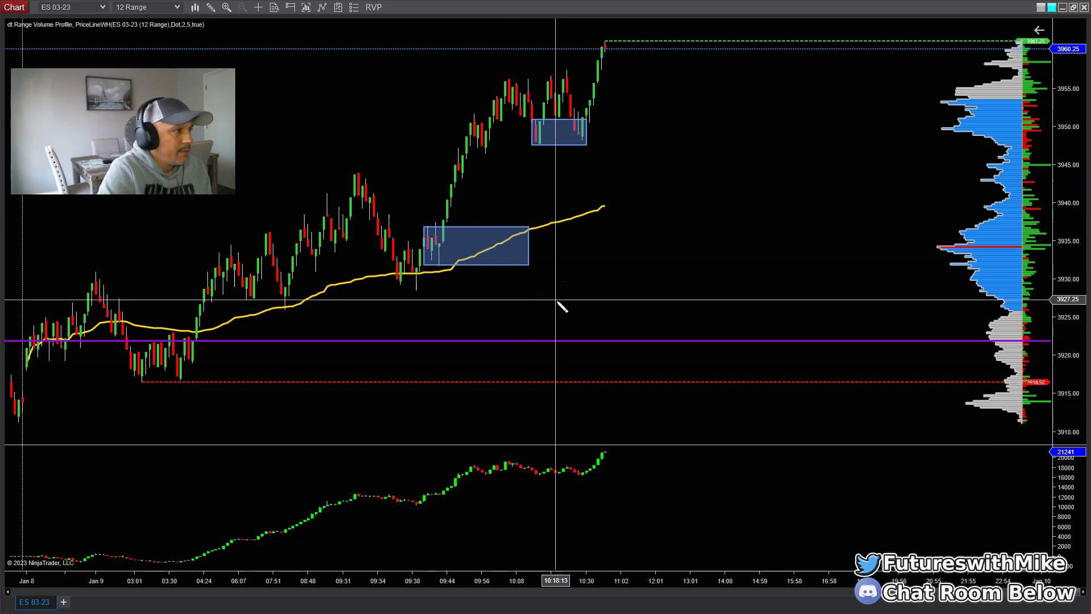
{"action": "left_click", "coordinate": [497, 579]}
{"action": "mouse_move", "coordinate": [499, 581]}
{"action": "left_mouse_down"}
{"action": "mouse_move", "coordinate": [762, 170]}
{"action": "mouse_move", "coordinate": [892, 90]}
{"action": "mouse_move", "coordinate": [250, 353]}
{"action": "mouse_move", "coordinate": [110, 484]}
{"action": "mouse_move", "coordinate": [176, 428]}
{"action": "mouse_move", "coordinate": [52, 581]}
{"action": "left_mouse_up"}
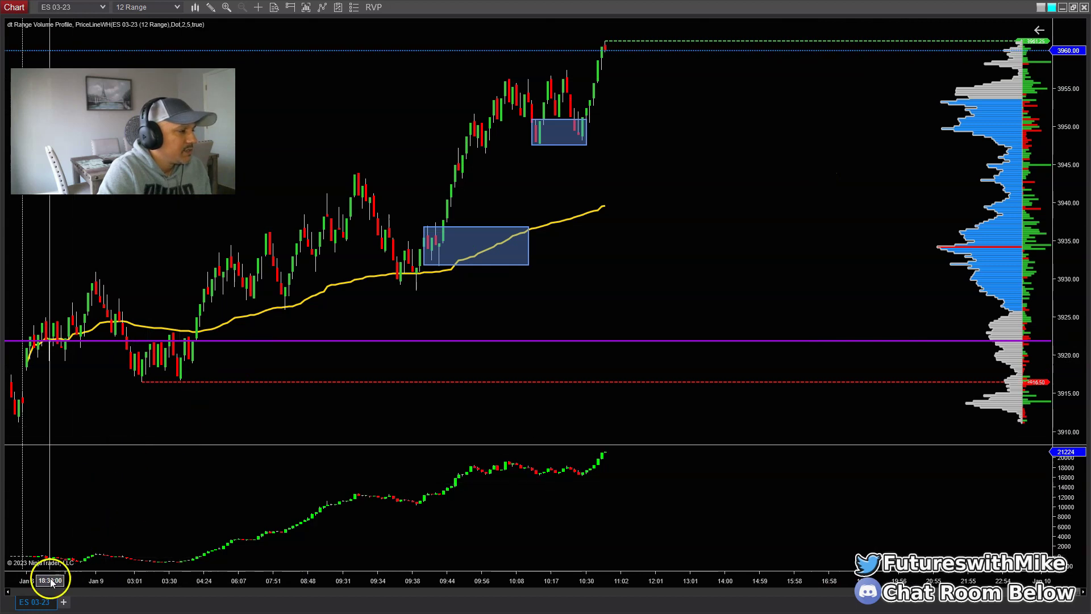
Return to the 60 Range chart and lower the upper red horizontal line to about 3968
{"action": "type", "text": "60"}
{"action": "key", "text": "Return"}
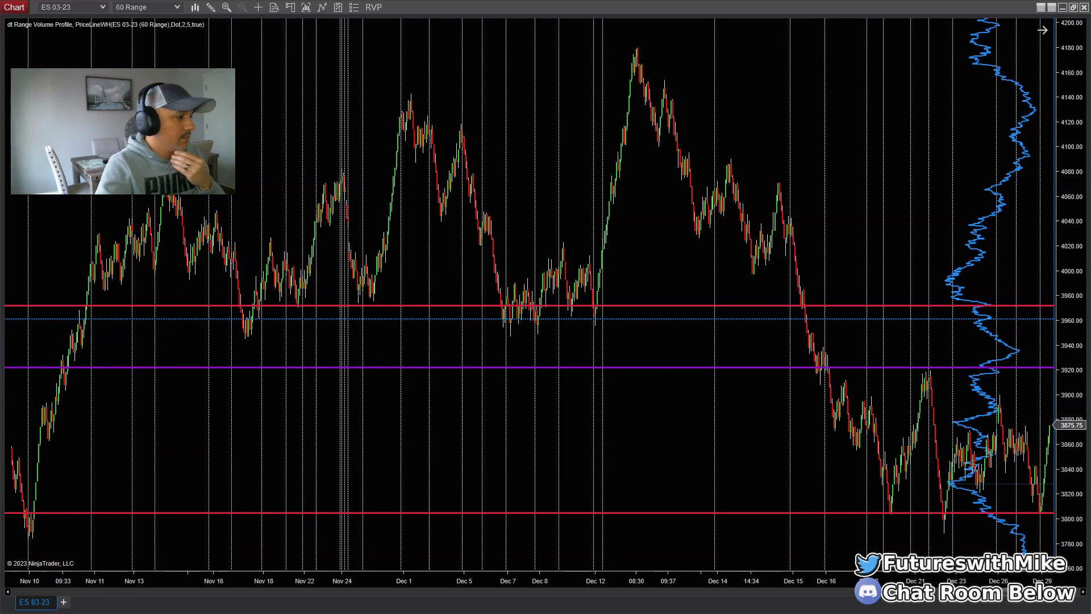
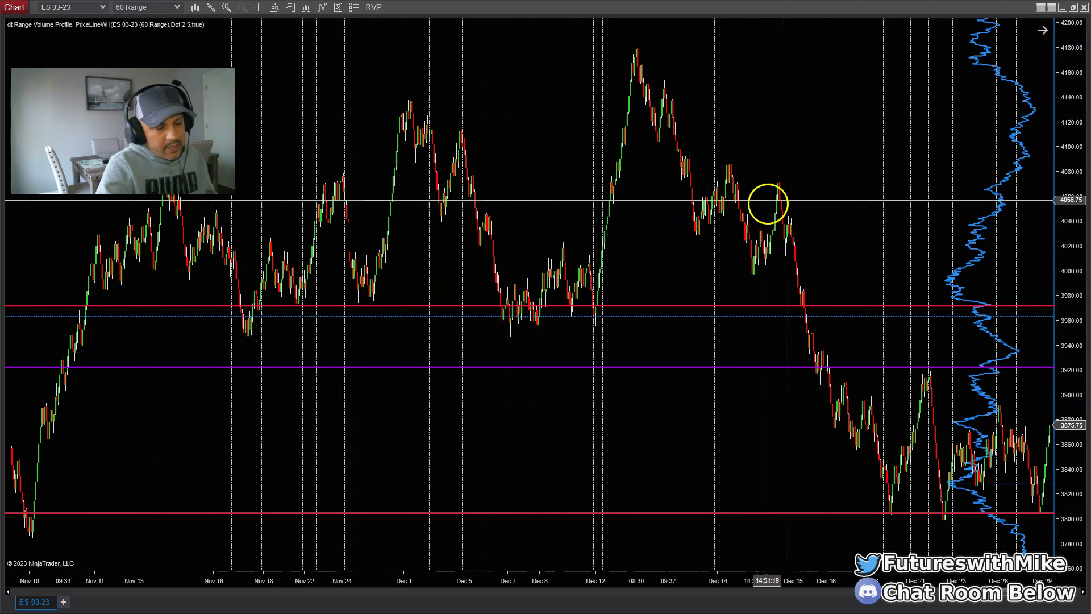
{"action": "left_click_drag", "start_coordinate": [816, 308], "coordinate": [803, 305]}
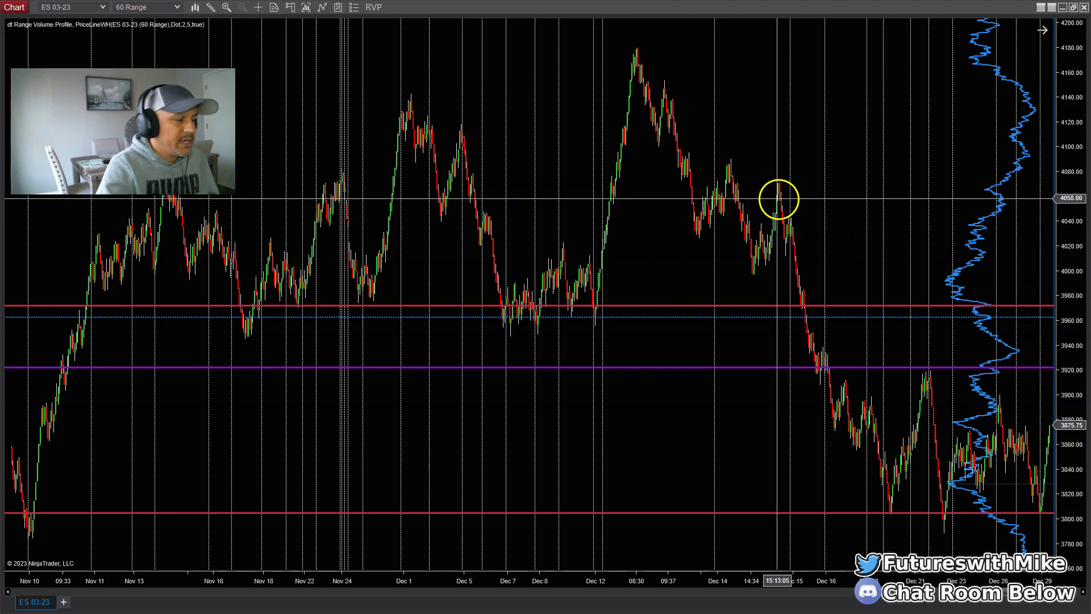
{"action": "left_click_drag", "start_coordinate": [915, 282], "coordinate": [521, 284]}
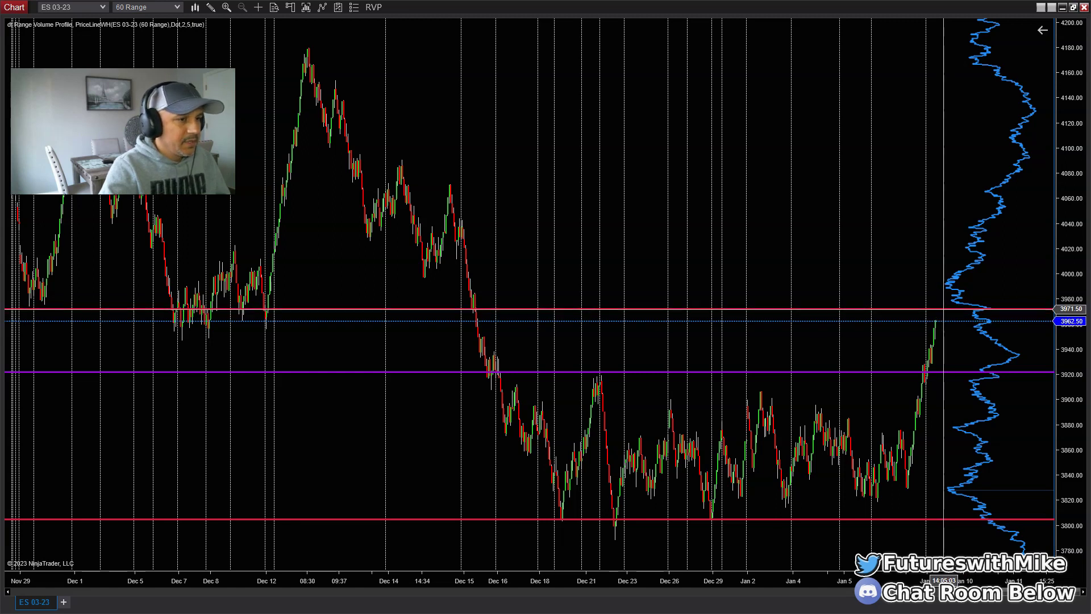
{"action": "left_click_drag", "start_coordinate": [984, 310], "coordinate": [984, 309]}
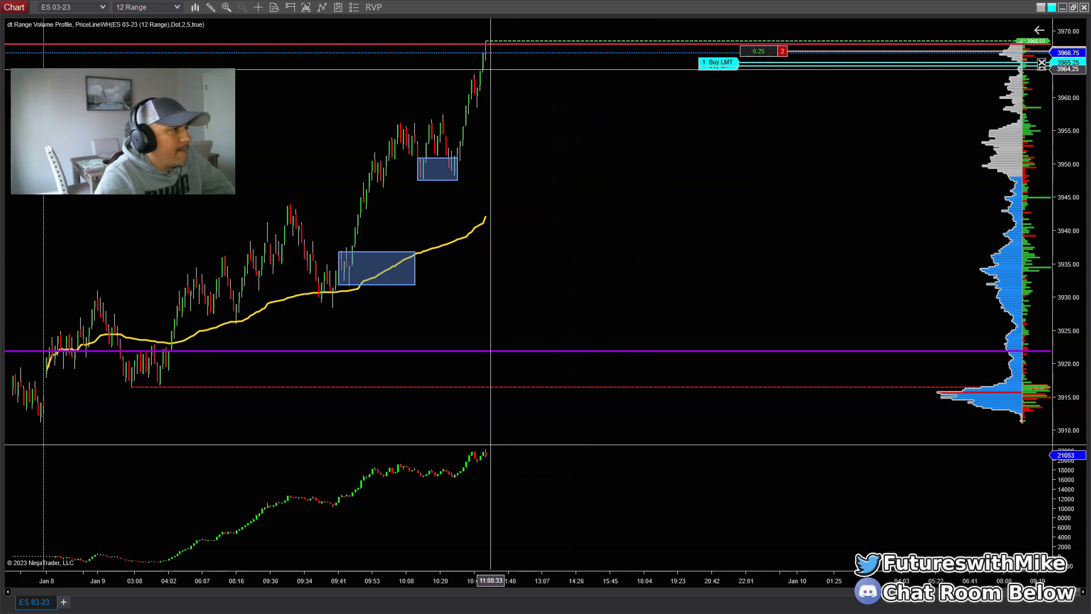
Examine the 12 Range history back to the mid-December decline, checking price action around the upper red level and the purple level
{"action": "left_click_drag", "start_coordinate": [553, 170], "coordinate": [565, 172]}
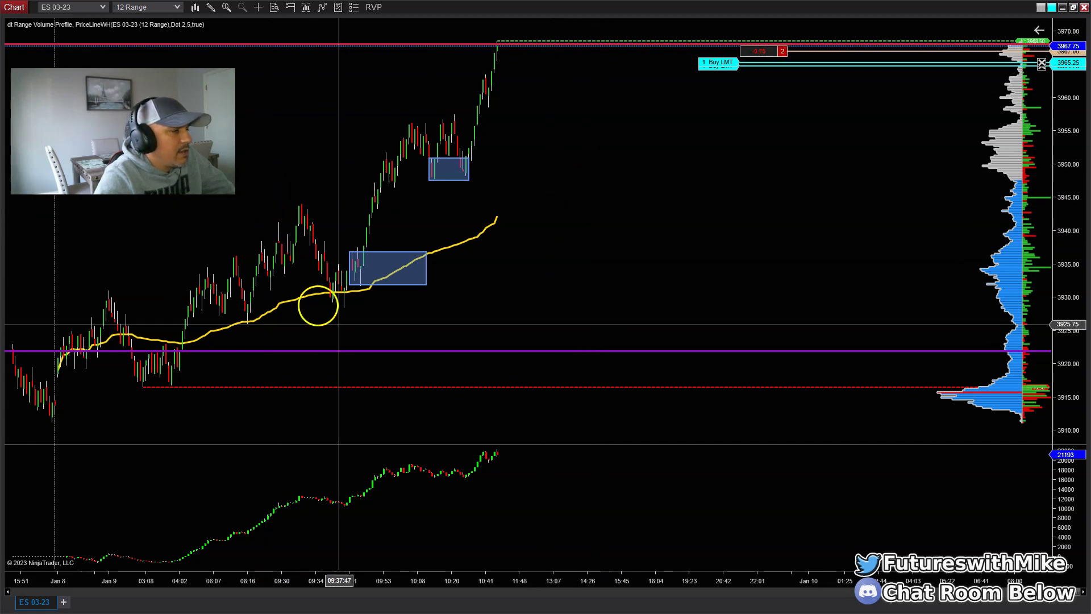
{"action": "left_click_drag", "start_coordinate": [484, 581], "coordinate": [619, 581]}
{"action": "left_click_drag", "start_coordinate": [244, 398], "coordinate": [867, 231]}
{"action": "left_click_drag", "start_coordinate": [380, 224], "coordinate": [109, 212]}
{"action": "left_click_drag", "start_coordinate": [609, 112], "coordinate": [796, 113]}
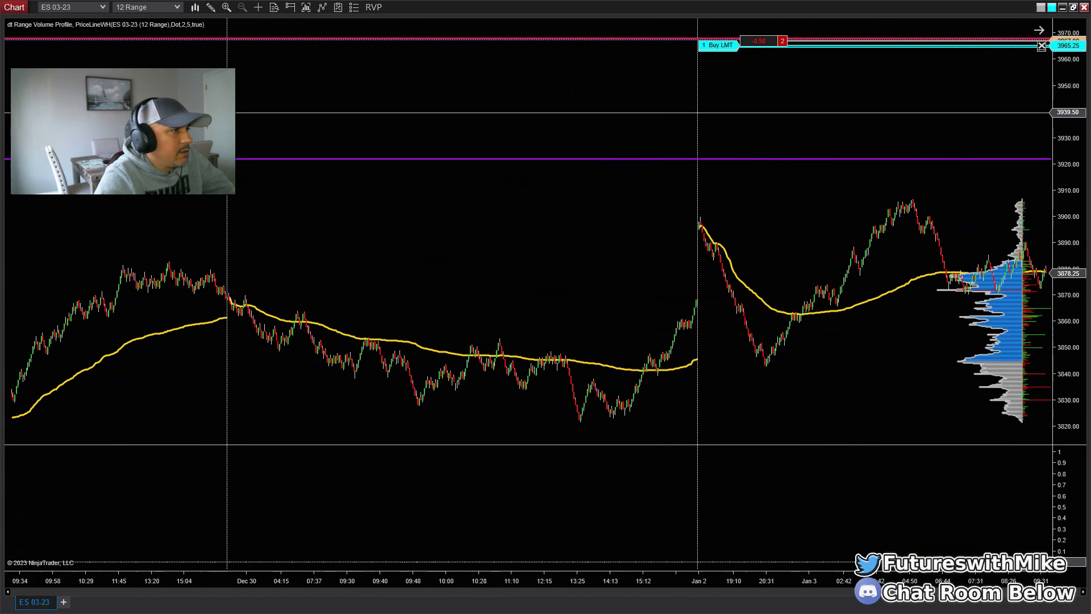
{"action": "left_click_drag", "start_coordinate": [441, 119], "coordinate": [969, 214]}
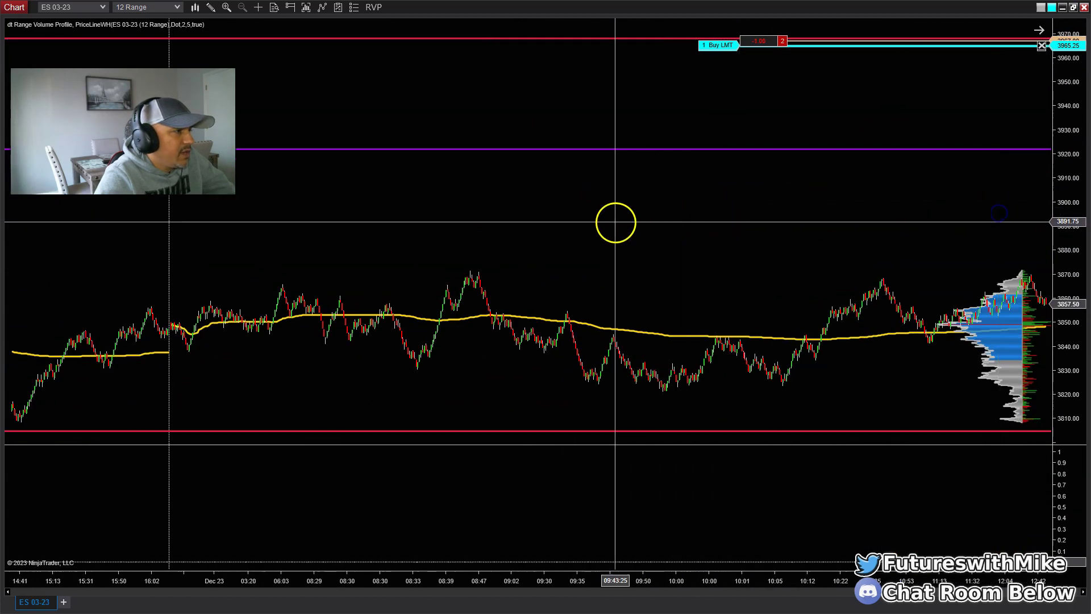
{"action": "left_click_drag", "start_coordinate": [614, 221], "coordinate": [987, 227]}
{"action": "left_click_drag", "start_coordinate": [904, 205], "coordinate": [1046, 208]}
{"action": "left_click_drag", "start_coordinate": [640, 273], "coordinate": [1023, 261]}
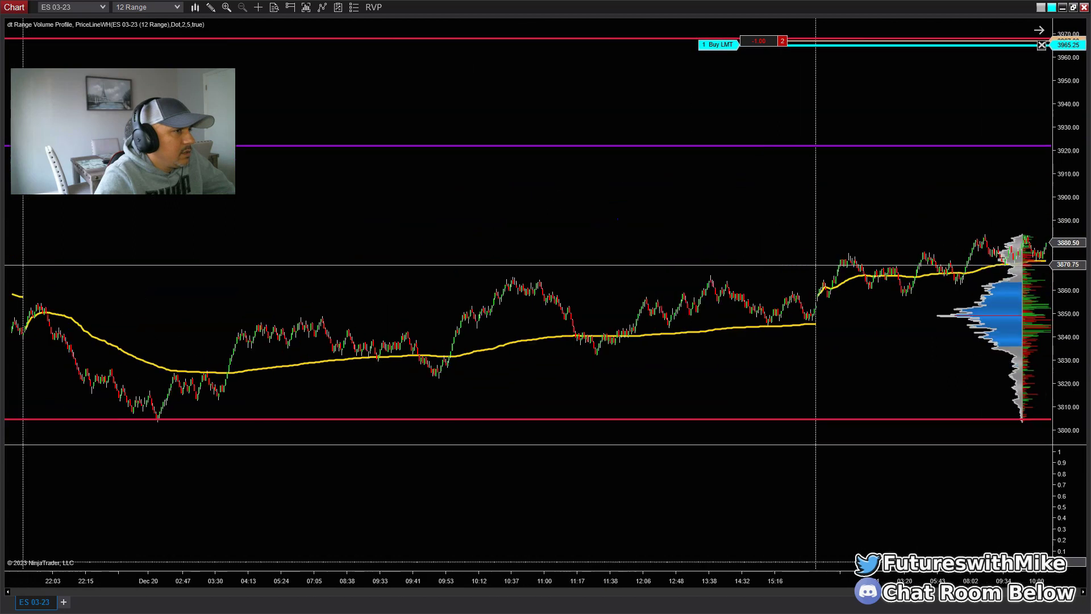
{"action": "left_click_drag", "start_coordinate": [470, 246], "coordinate": [937, 222]}
{"action": "left_click_drag", "start_coordinate": [625, 163], "coordinate": [966, 227]}
{"action": "left_click_drag", "start_coordinate": [560, 236], "coordinate": [988, 225]}
{"action": "left_click_drag", "start_coordinate": [626, 164], "coordinate": [937, 170]}
{"action": "left_click_drag", "start_coordinate": [483, 170], "coordinate": [784, 170]}
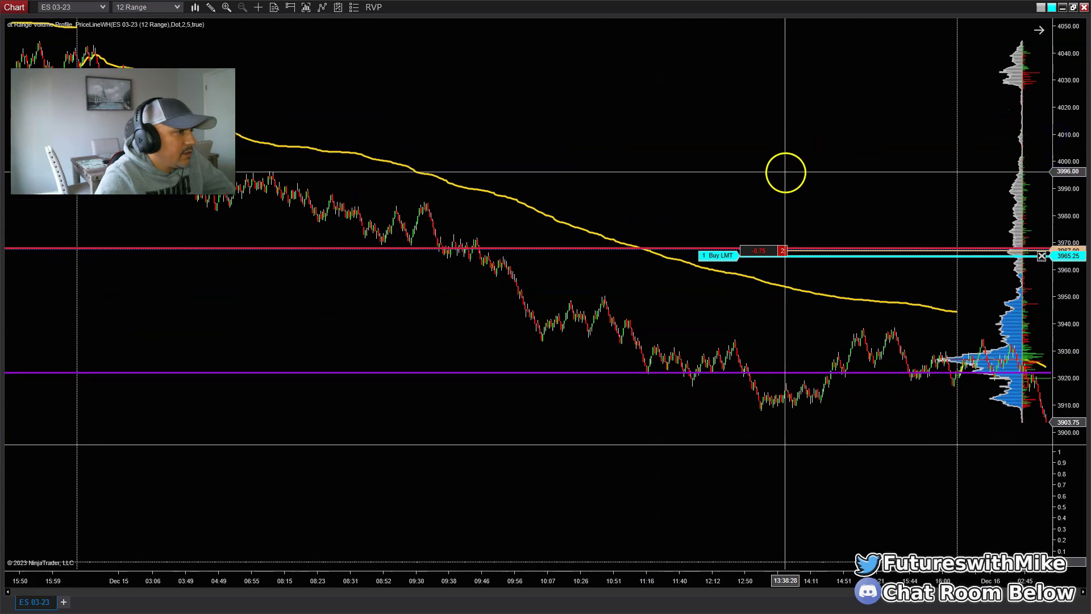
{"action": "left_click_drag", "start_coordinate": [621, 578], "coordinate": [388, 159]}
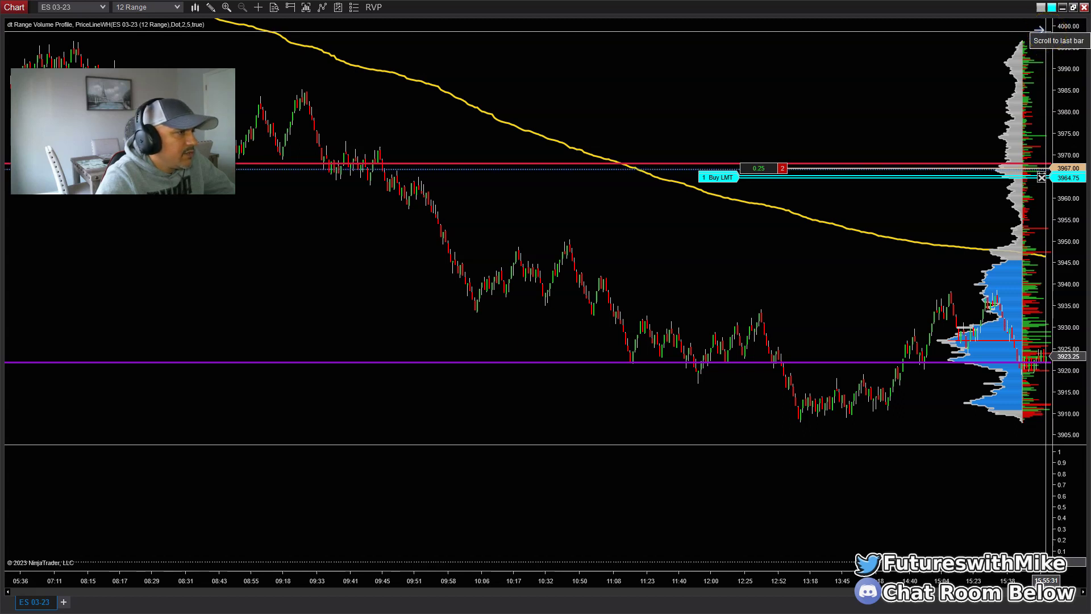
Review the latest 12 Range bars and marked zones near the upper red level, comparing them with the early January price action
{"action": "left_click", "coordinate": [1039, 30]}
{"action": "left_click_drag", "start_coordinate": [774, 89], "coordinate": [385, 150]}
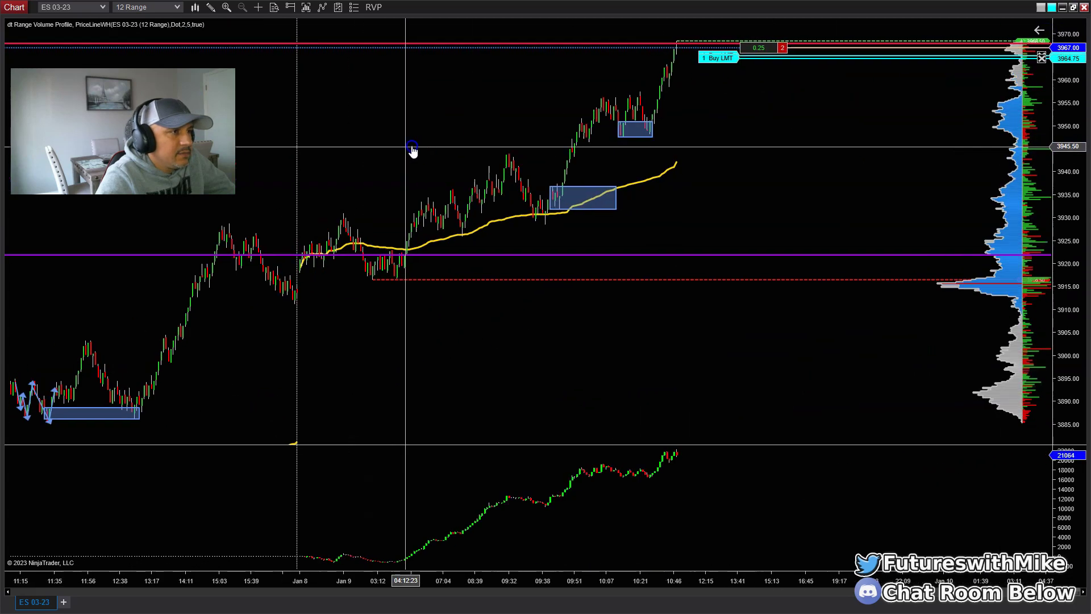
{"action": "left_click", "coordinate": [504, 92]}
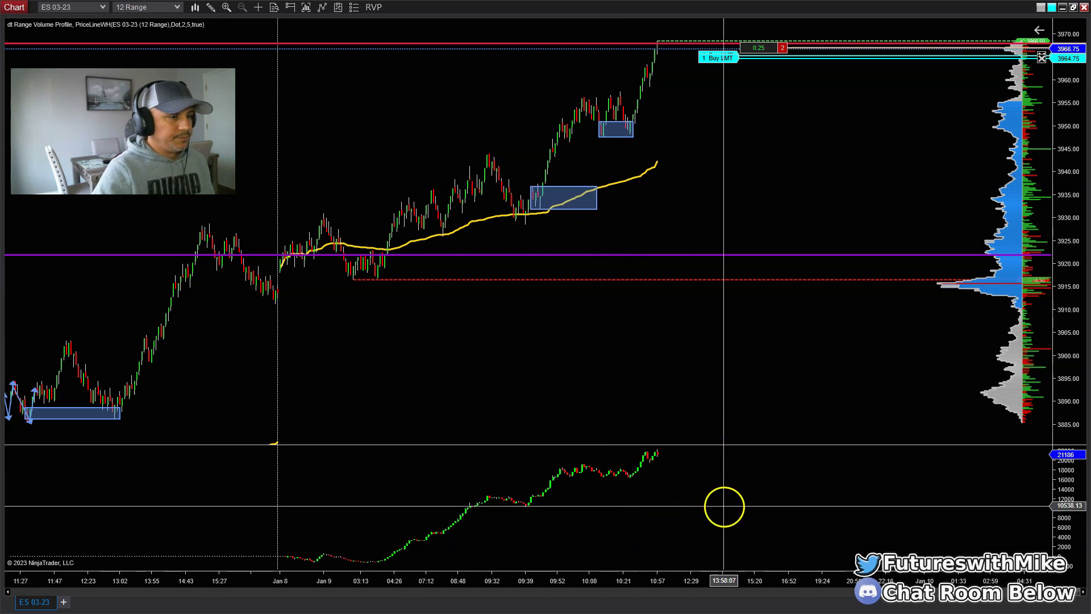
{"action": "left_click", "coordinate": [672, 592]}
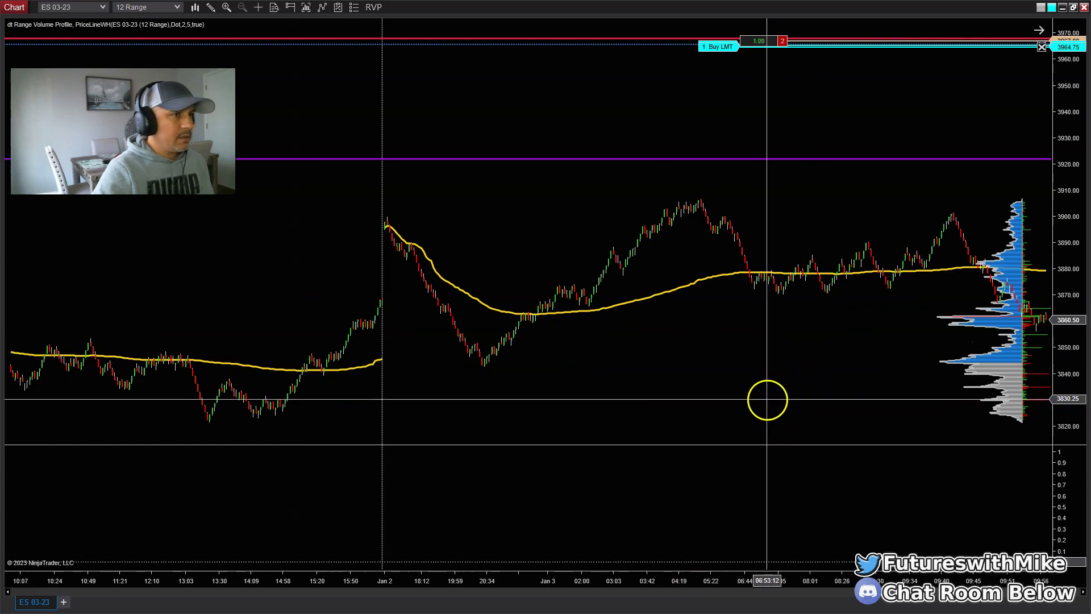
{"action": "scroll", "coordinate": [808, 394], "scroll_direction": "down", "scroll_amount": 3}
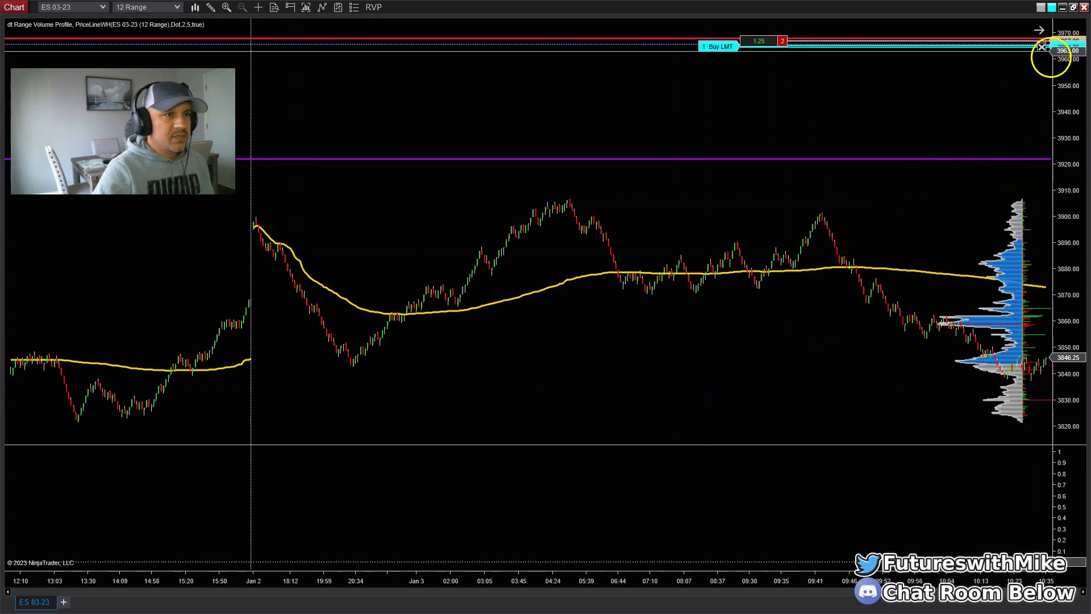
{"action": "left_click", "coordinate": [1039, 30]}
{"action": "left_click_drag", "start_coordinate": [857, 92], "coordinate": [386, 178]}
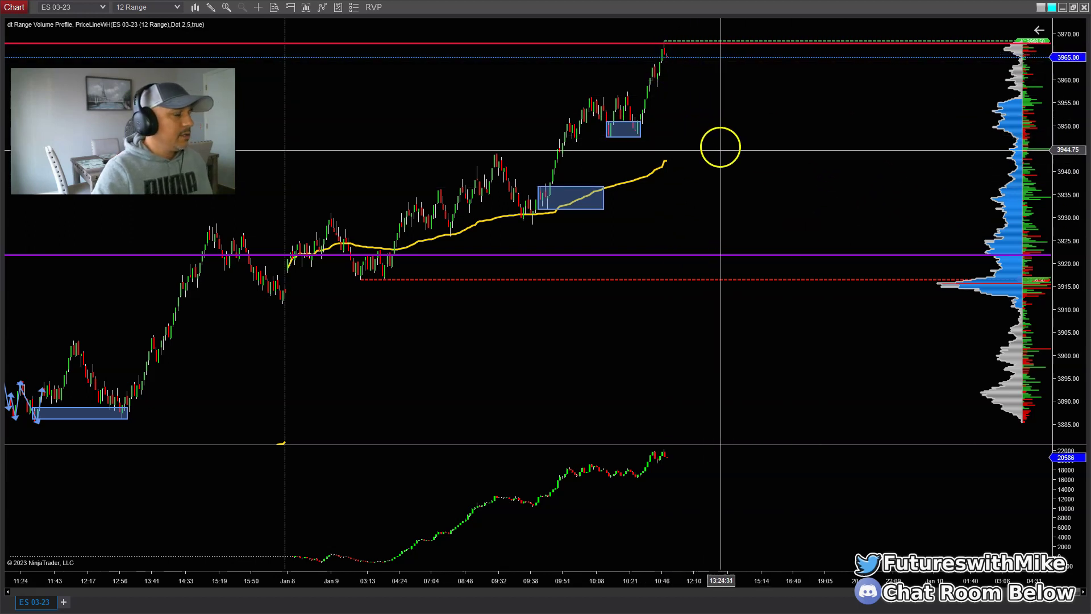
Scan the 12 Range chart from the latest bars back to the December 15 decline, examining price action between the upper red and purple lines
{"action": "scroll", "coordinate": [725, 160], "scroll_direction": "up", "scroll_amount": 1}
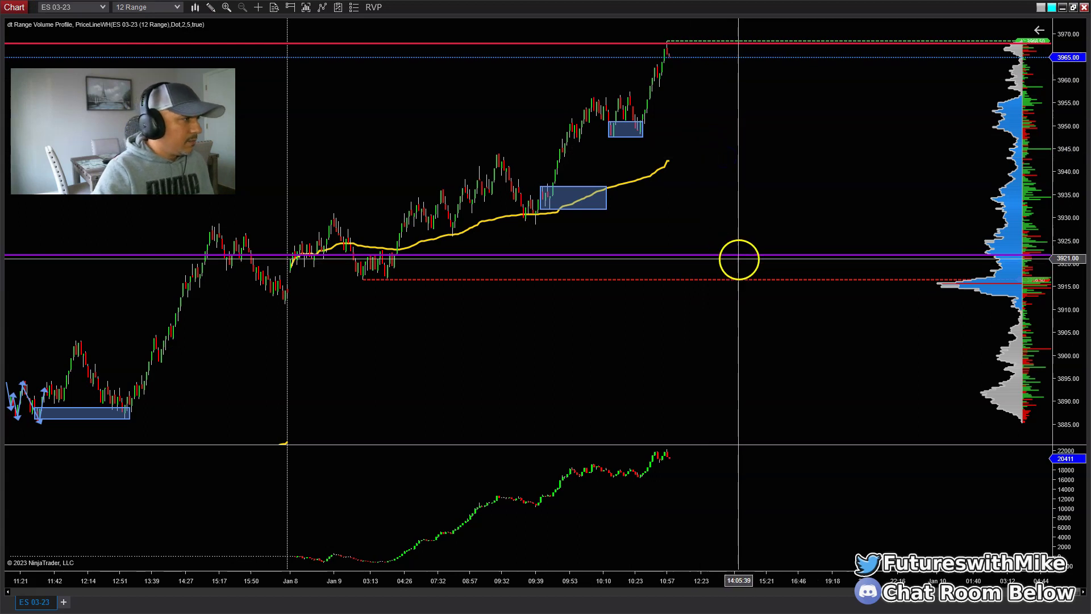
{"action": "scroll", "coordinate": [330, 197], "scroll_direction": "down", "scroll_amount": 15}
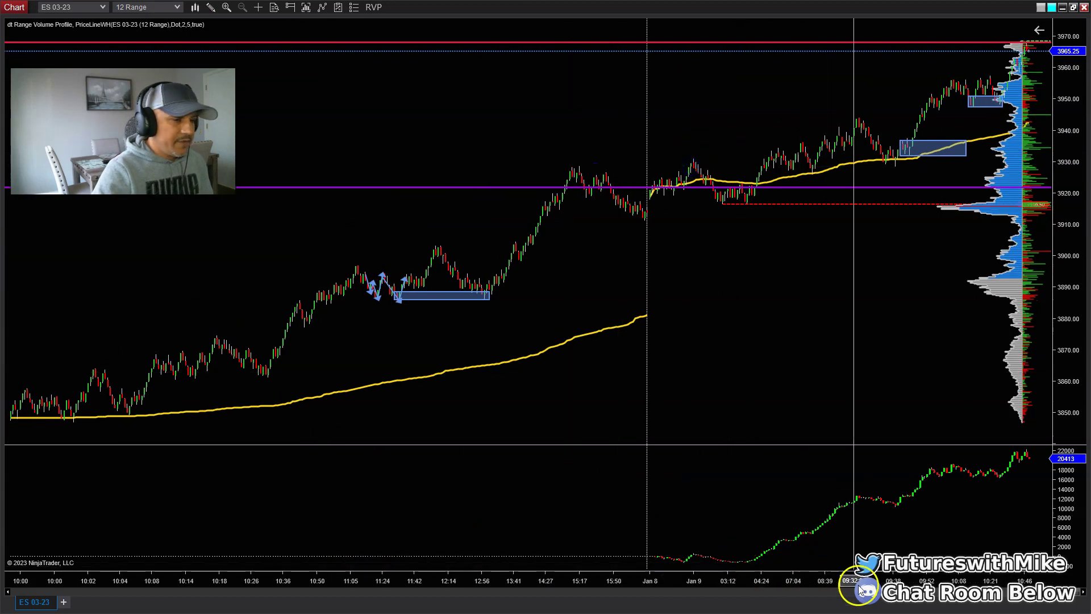
{"action": "scroll", "coordinate": [877, 595], "scroll_direction": "down", "scroll_amount": 15}
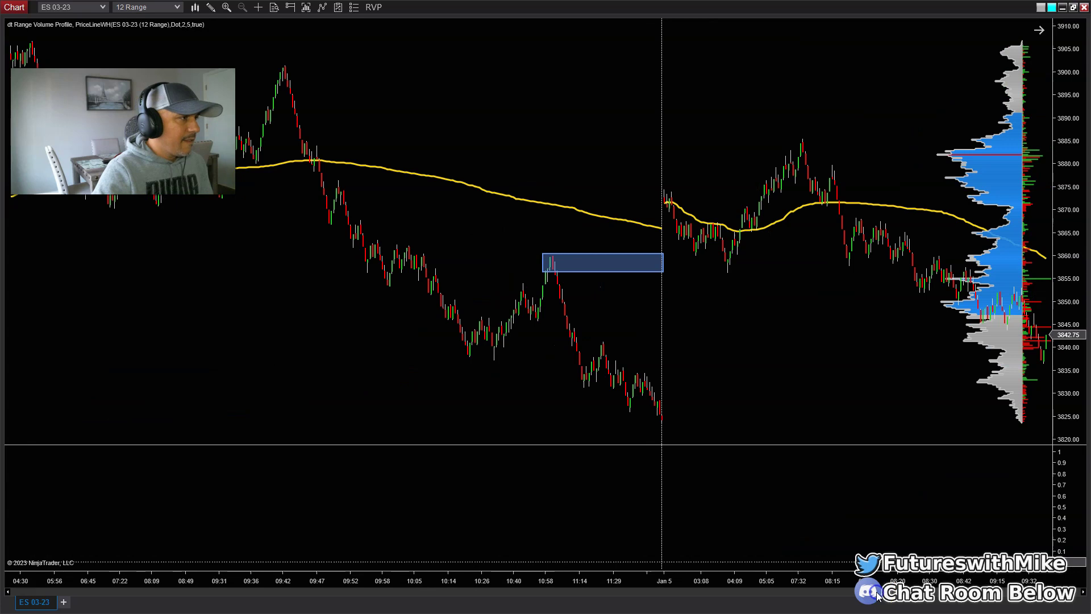
{"action": "scroll", "coordinate": [878, 596], "scroll_direction": "down", "scroll_amount": 10}
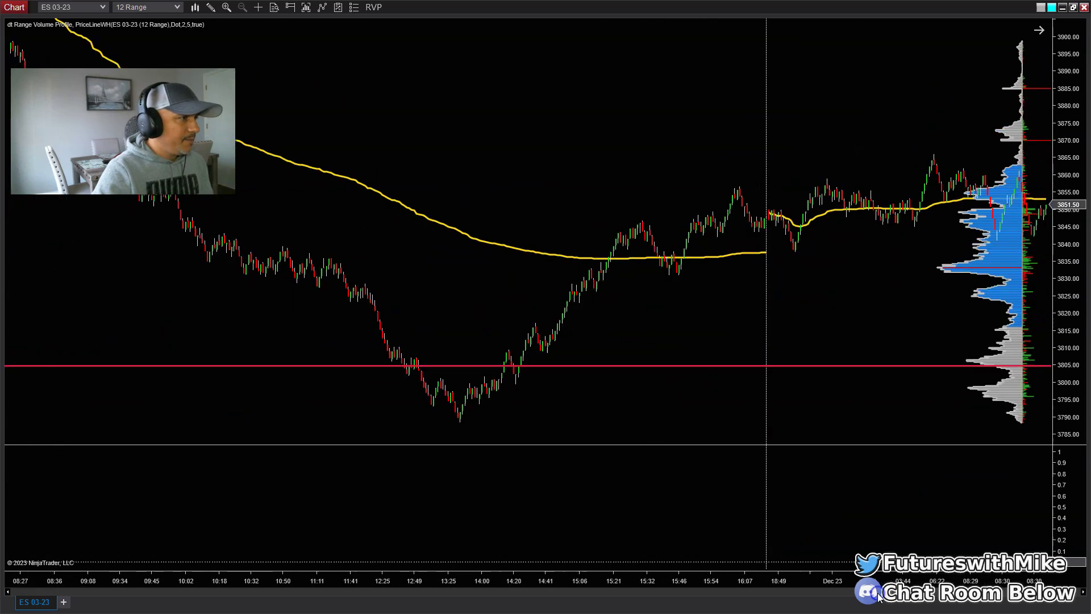
{"action": "scroll", "coordinate": [877, 595], "scroll_direction": "down", "scroll_amount": 5}
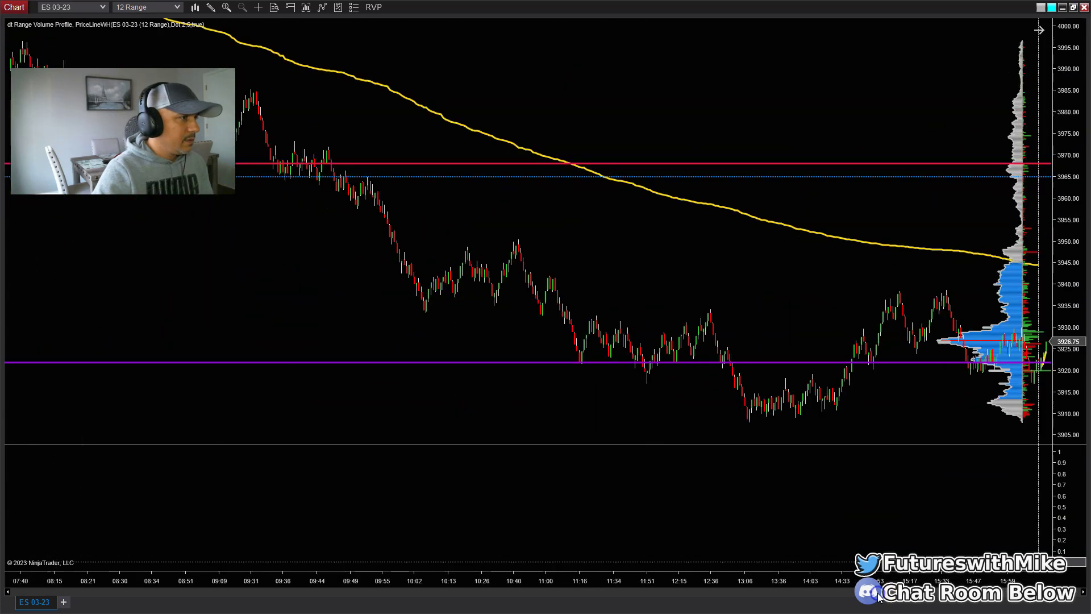
{"action": "left_click_drag", "start_coordinate": [370, 581], "coordinate": [518, 589]}
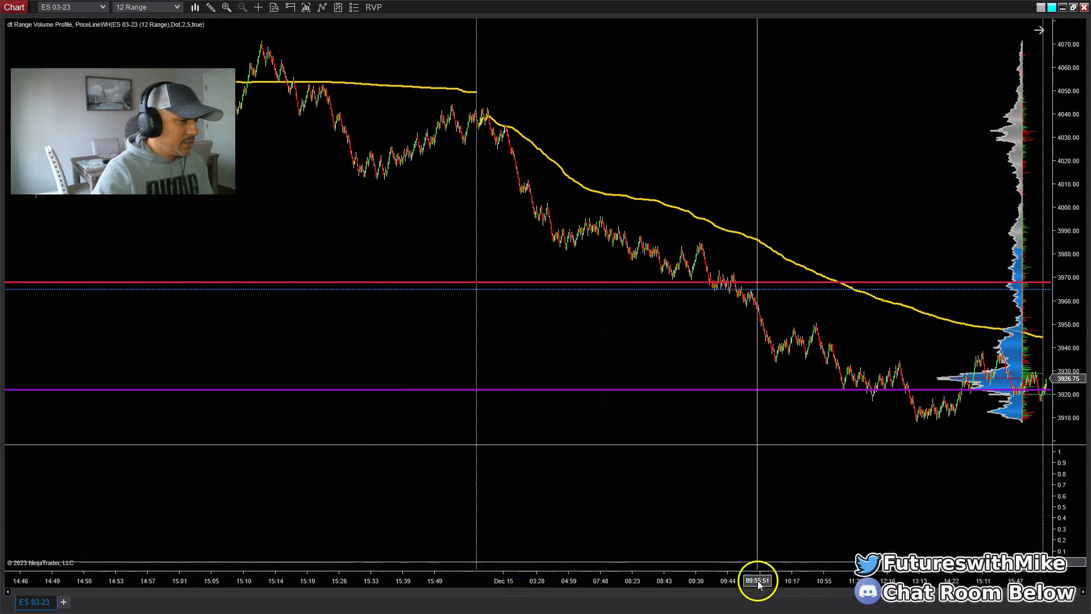
{"action": "left_click_drag", "start_coordinate": [755, 580], "coordinate": [358, 580]}
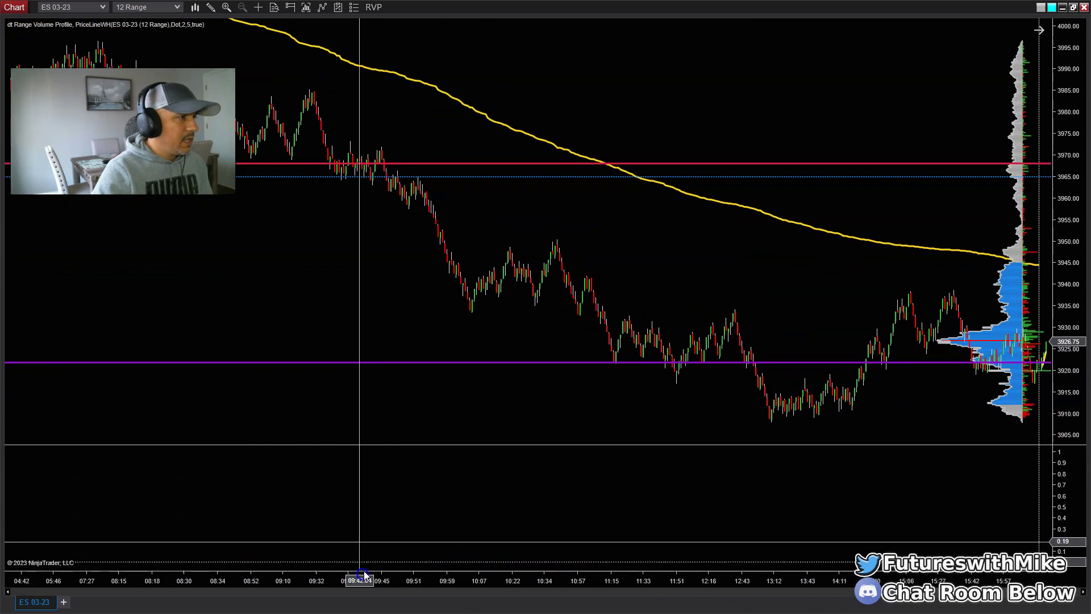
{"action": "scroll", "coordinate": [312, 281], "scroll_direction": "down", "scroll_amount": 2}
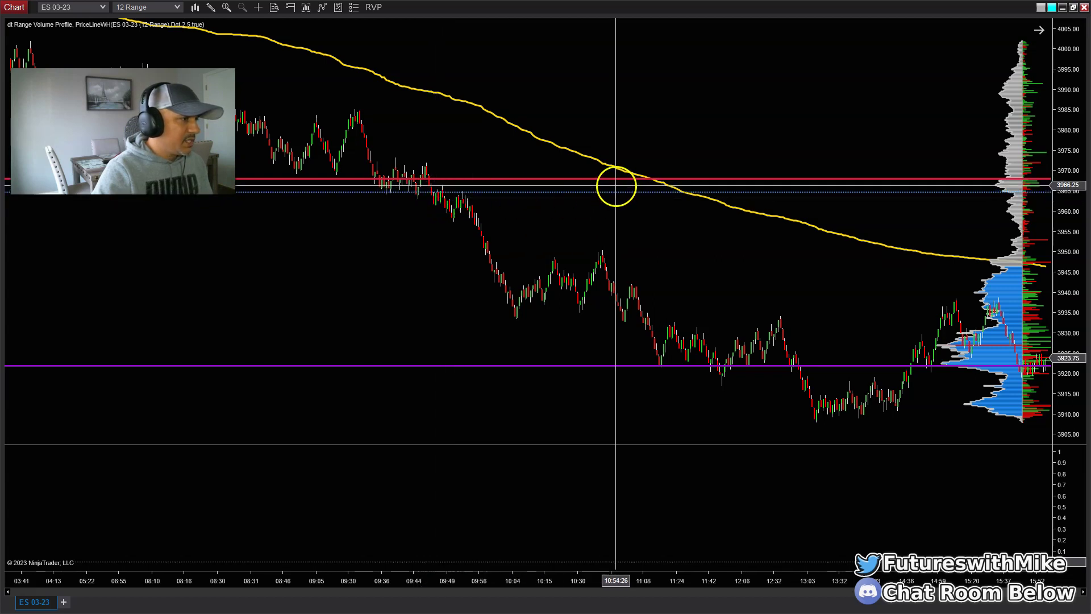
{"action": "left_click_drag", "start_coordinate": [860, 151], "coordinate": [825, 165]}
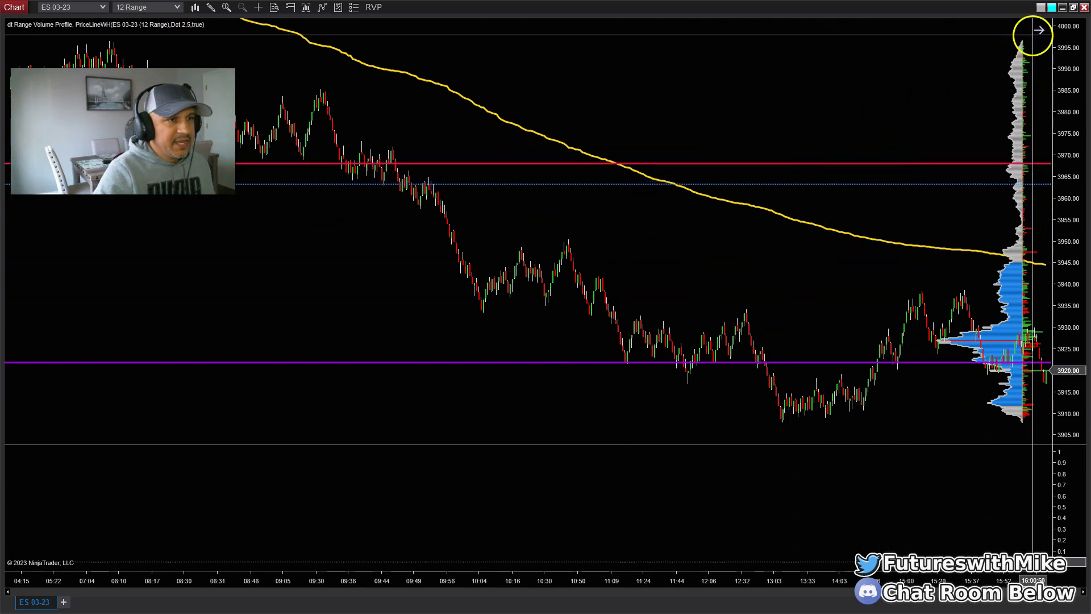
Return to the latest 12 Range bars and examine how the current rally tests the upper red line
{"action": "left_click", "coordinate": [1038, 31]}
{"action": "left_click_drag", "start_coordinate": [904, 88], "coordinate": [603, 138]}
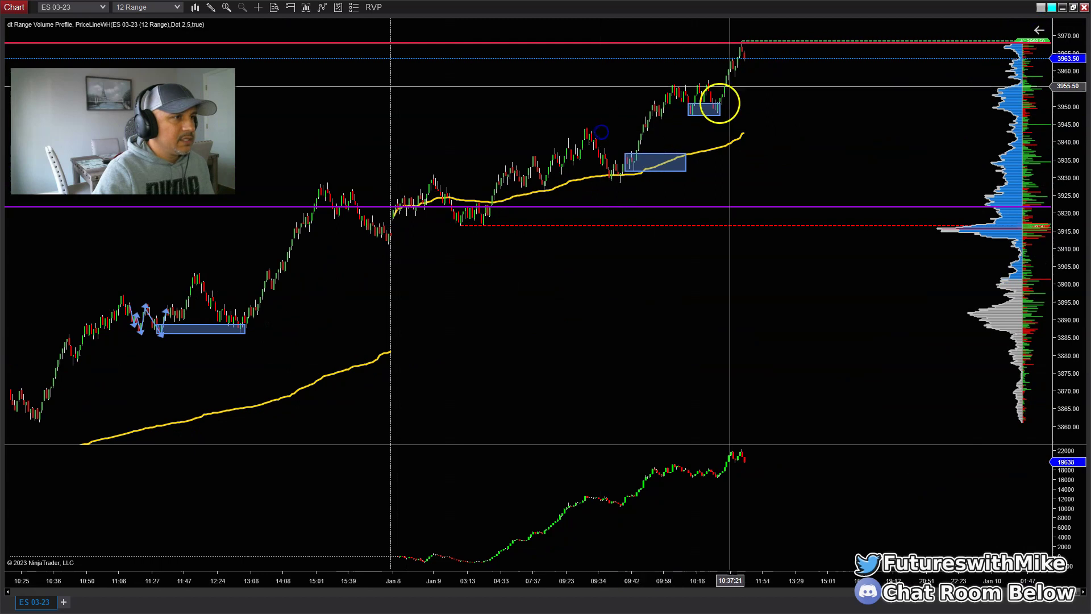
{"action": "left_click_drag", "start_coordinate": [821, 577], "coordinate": [682, 578]}
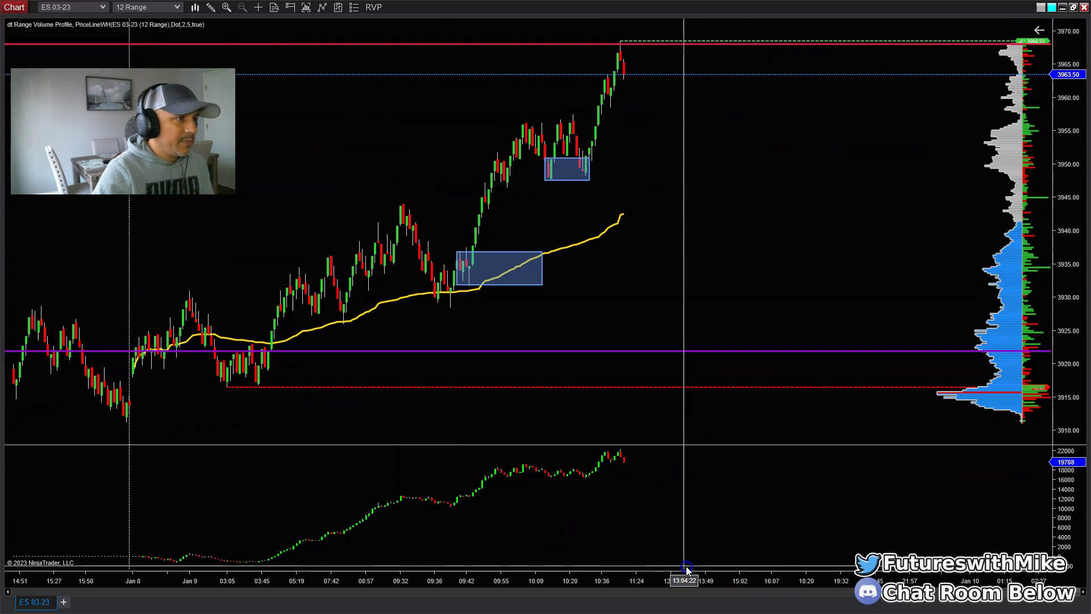
{"action": "scroll", "coordinate": [667, 185], "scroll_direction": "up", "scroll_amount": 3}
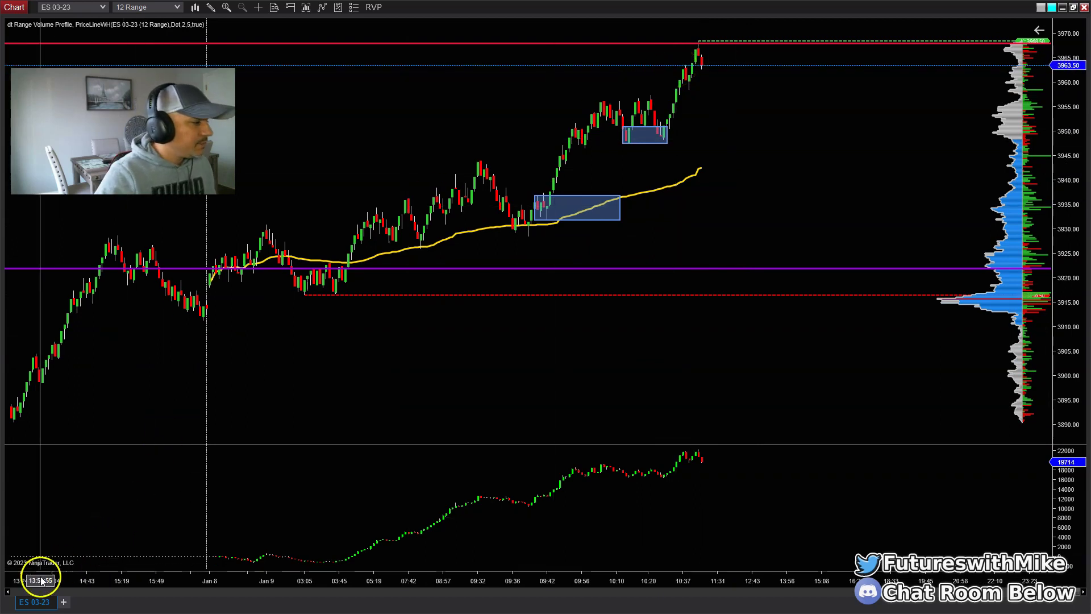
{"action": "left_click_drag", "start_coordinate": [637, 389], "coordinate": [722, 389]}
{"action": "left_click", "coordinate": [796, 329]}
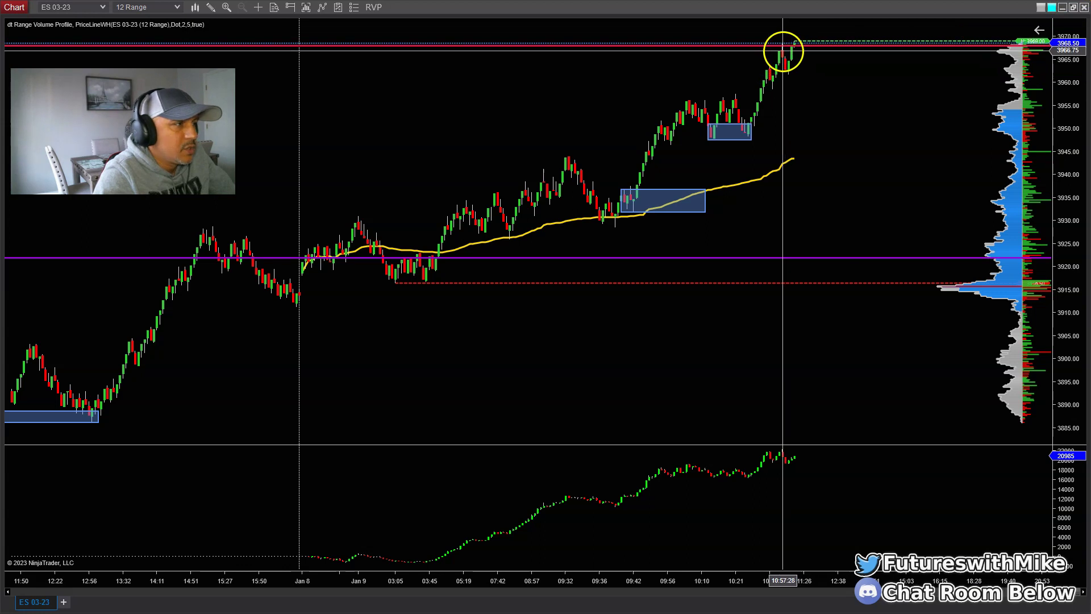
Enlarge the 60 Range chart and compare the mid-December breakdown through the upper red line with the current rally into it
{"action": "left_click", "coordinate": [1072, 9]}
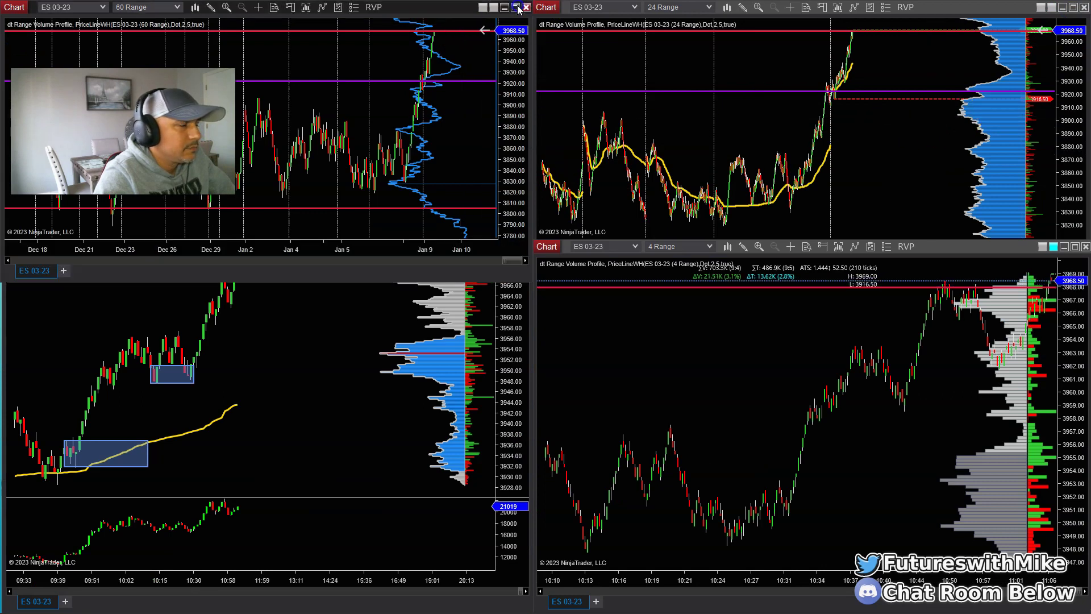
{"action": "left_click", "coordinate": [516, 7]}
{"action": "left_click", "coordinate": [390, 165]}
{"action": "left_click", "coordinate": [899, 287]}
{"action": "left_click_drag", "start_coordinate": [878, 297], "coordinate": [790, 290]}
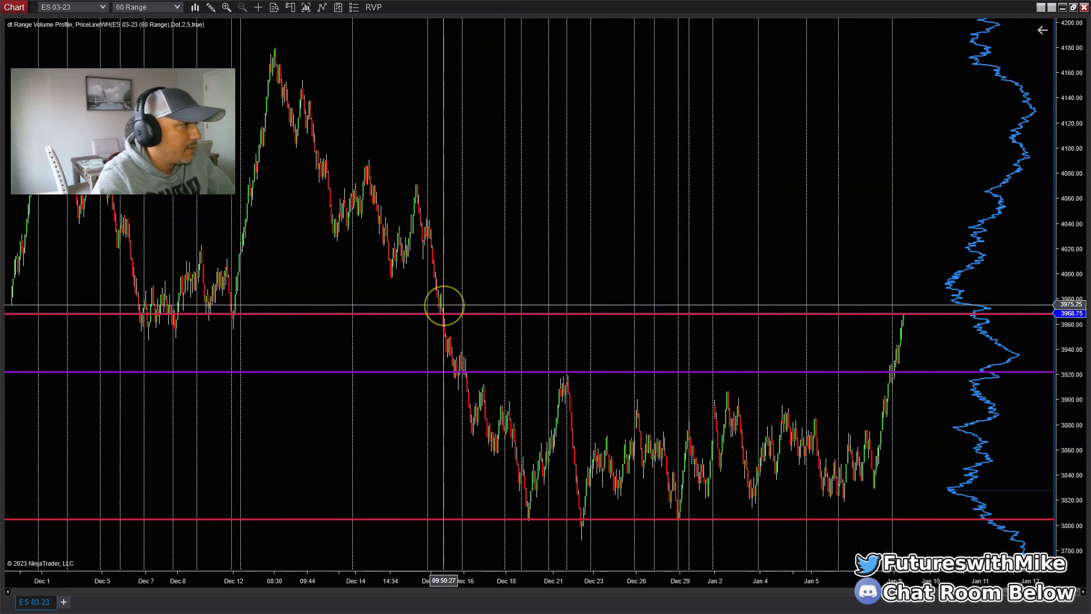
{"action": "left_click_drag", "start_coordinate": [441, 312], "coordinate": [449, 314]}
{"action": "left_click_drag", "start_coordinate": [511, 339], "coordinate": [516, 347]}
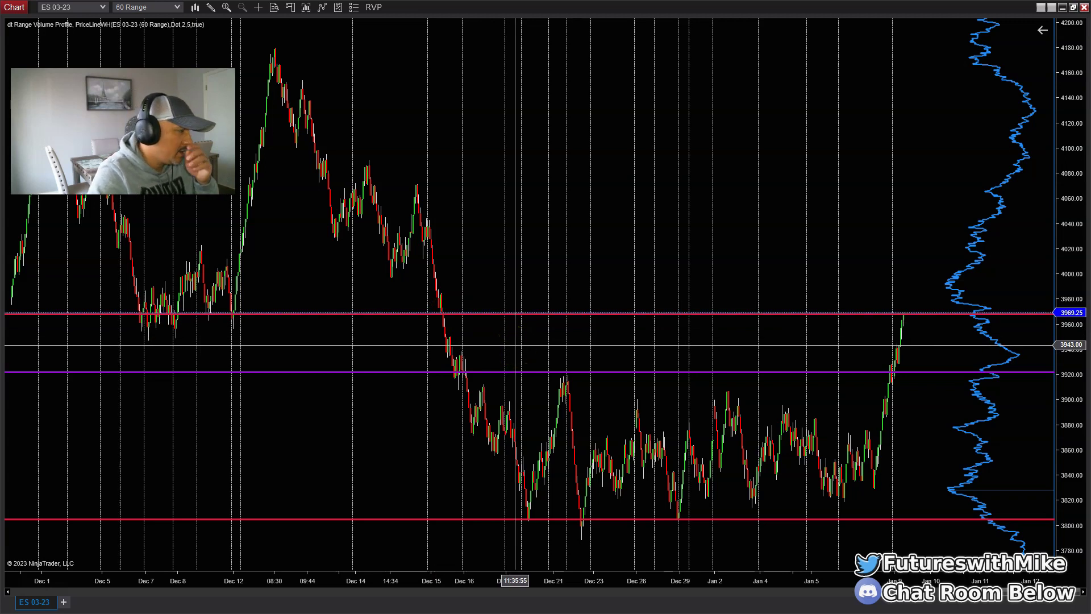
{"action": "left_click", "coordinate": [502, 316]}
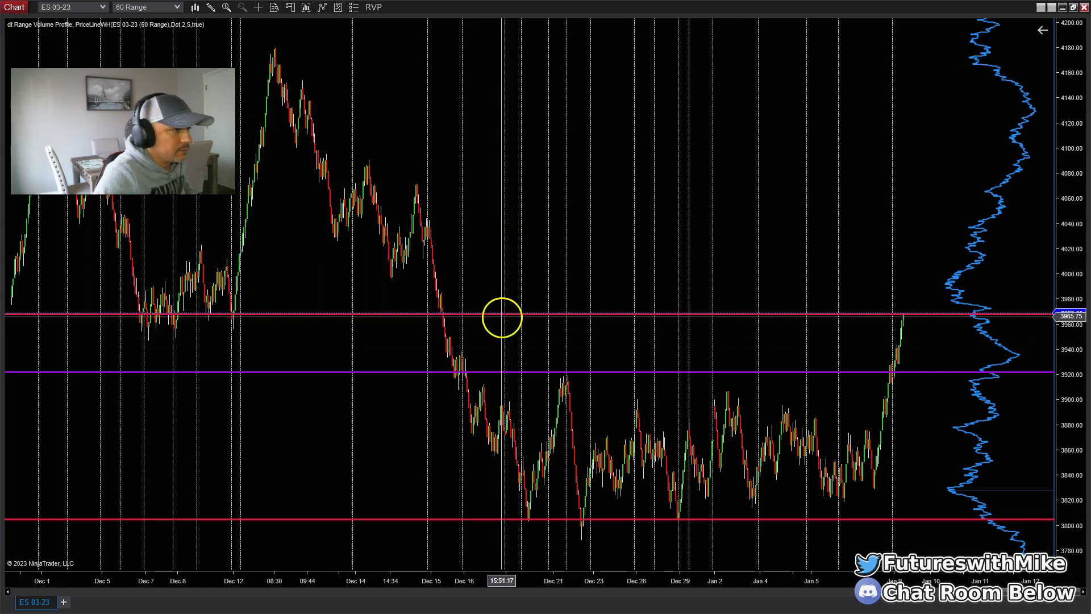
{"action": "left_click_drag", "start_coordinate": [502, 315], "coordinate": [501, 316]}
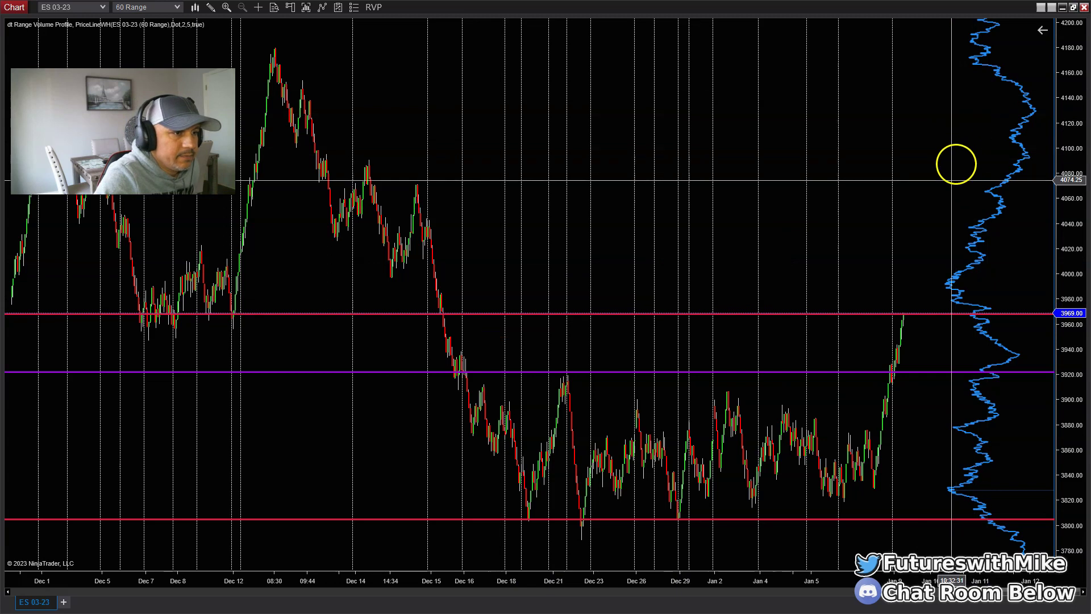
{"action": "left_click", "coordinate": [917, 313]}
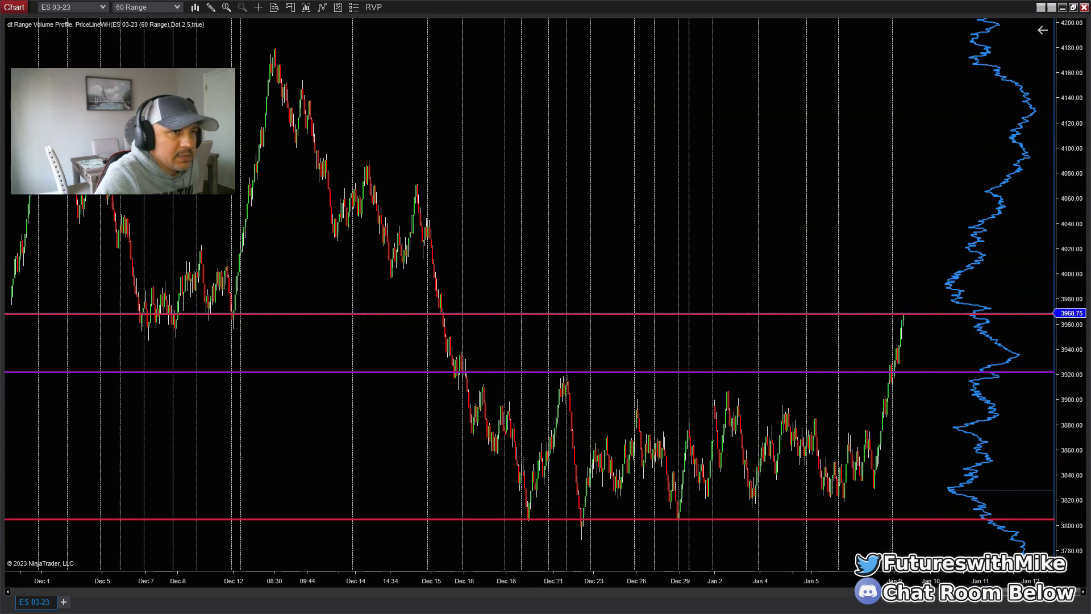
Recheck the December swings on the 60 Range chart and bring up the December 15 decline on the 12 Range chart
{"action": "left_click", "coordinate": [1073, 8]}
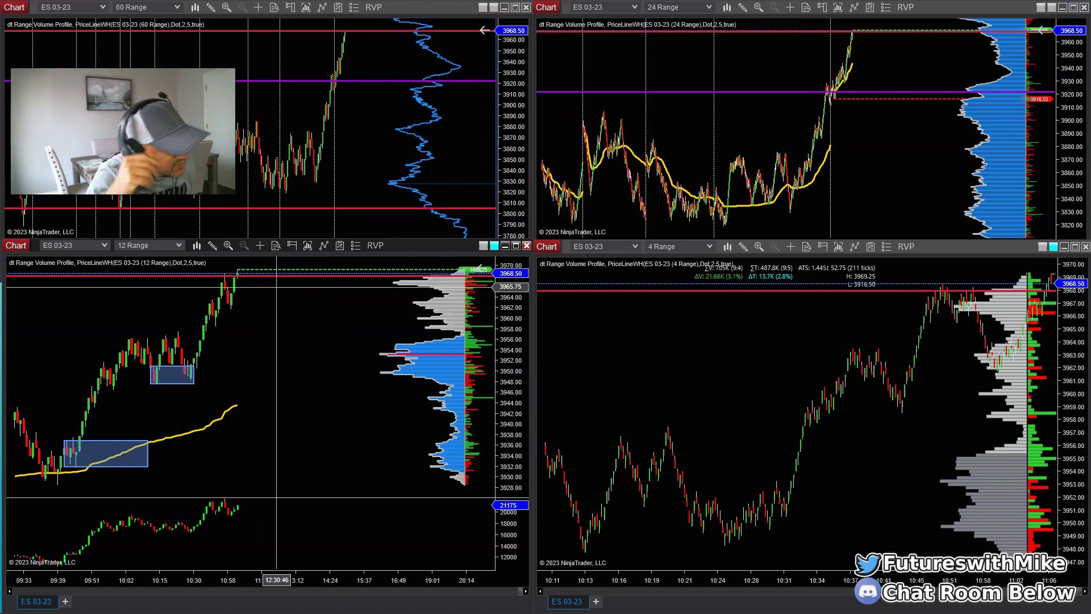
{"action": "left_click", "coordinate": [516, 8]}
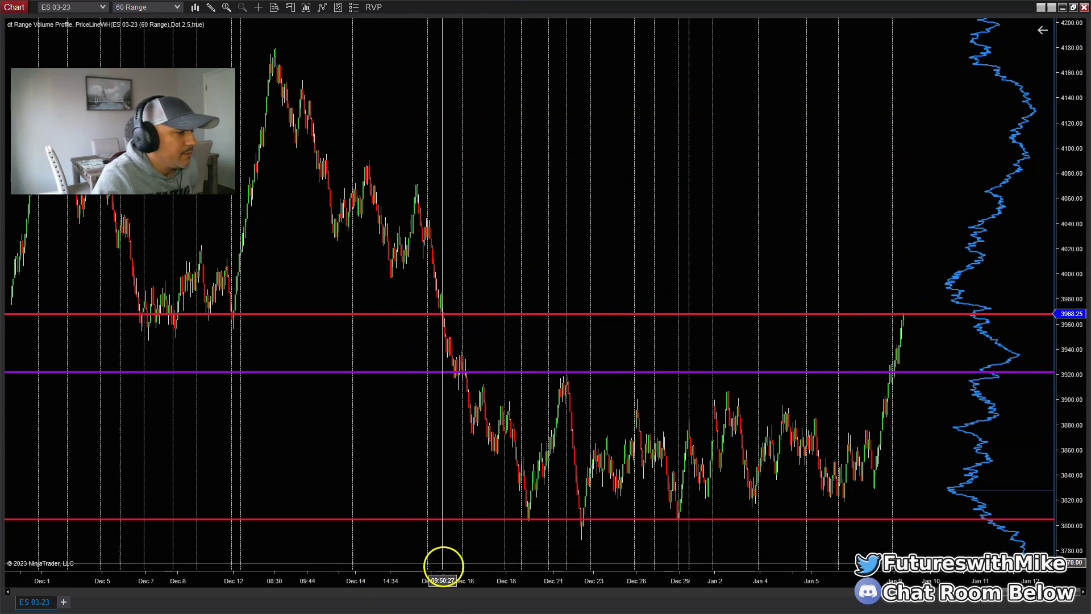
{"action": "mouse_move", "coordinate": [456, 580]}
{"action": "left_mouse_down"}
{"action": "mouse_move", "coordinate": [548, 581]}
{"action": "mouse_move", "coordinate": [452, 580]}
{"action": "left_mouse_up"}
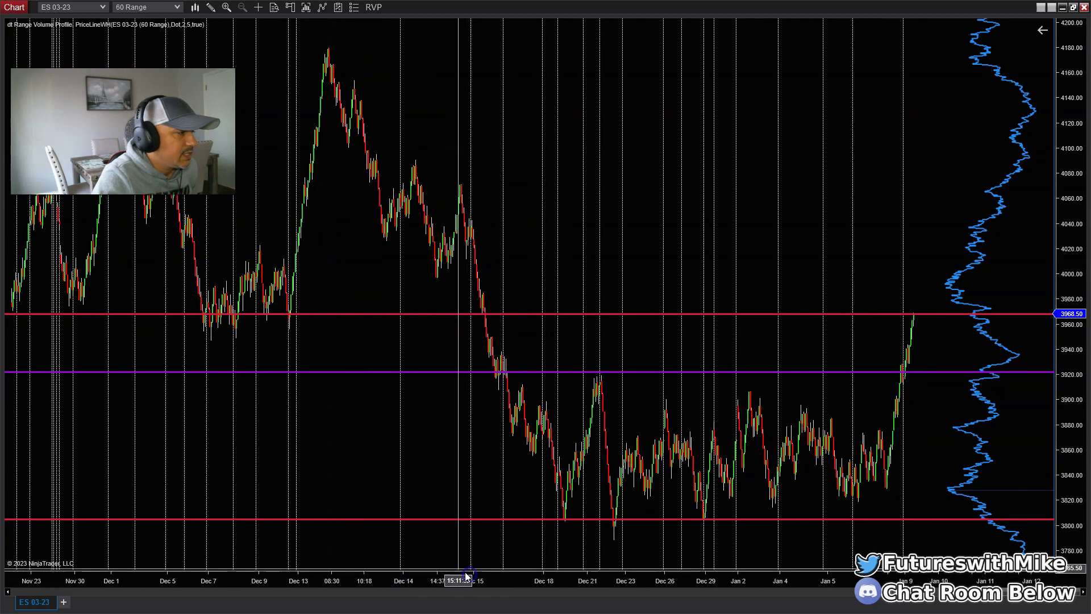
{"action": "type", "text": "12"}
{"action": "key", "text": "Return"}
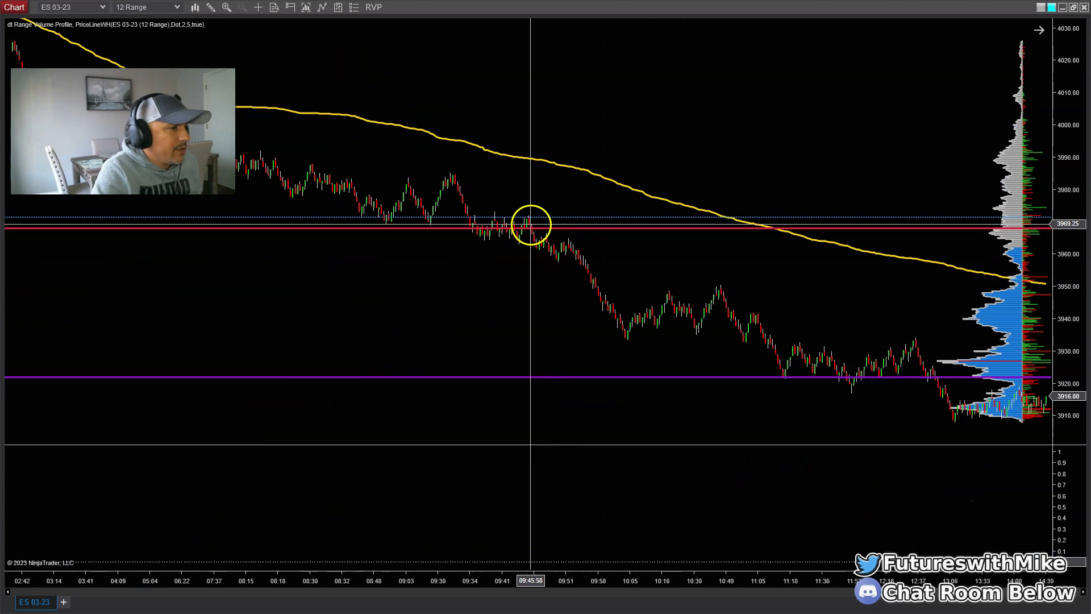
Move the purple horizontal line up to 3981, near the swing high around 09:31 in the December decline
{"action": "left_click", "coordinate": [521, 376]}
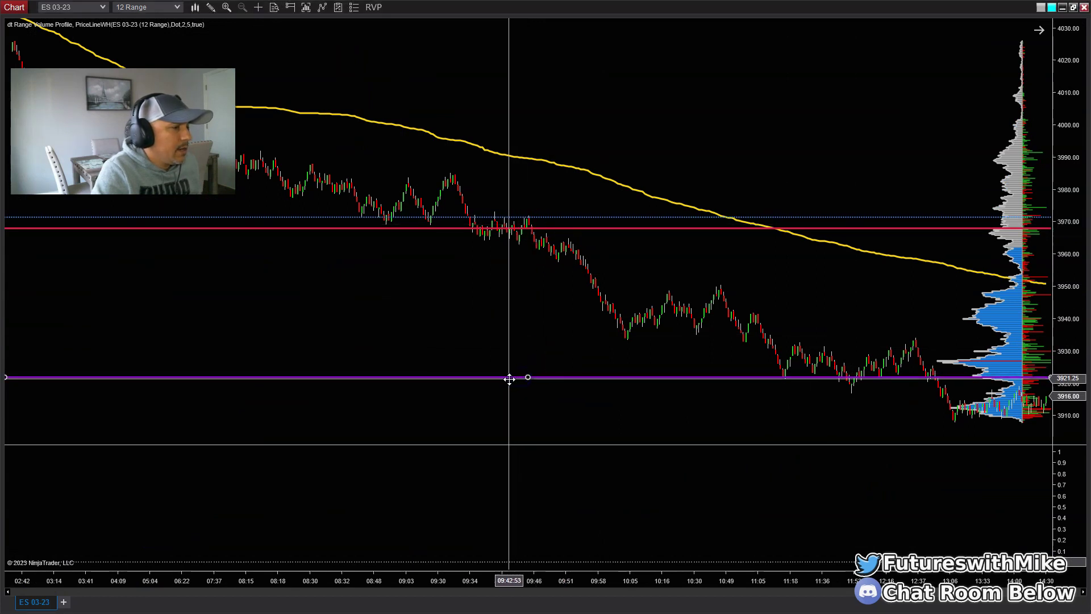
{"action": "left_click_drag", "start_coordinate": [509, 379], "coordinate": [510, 186]}
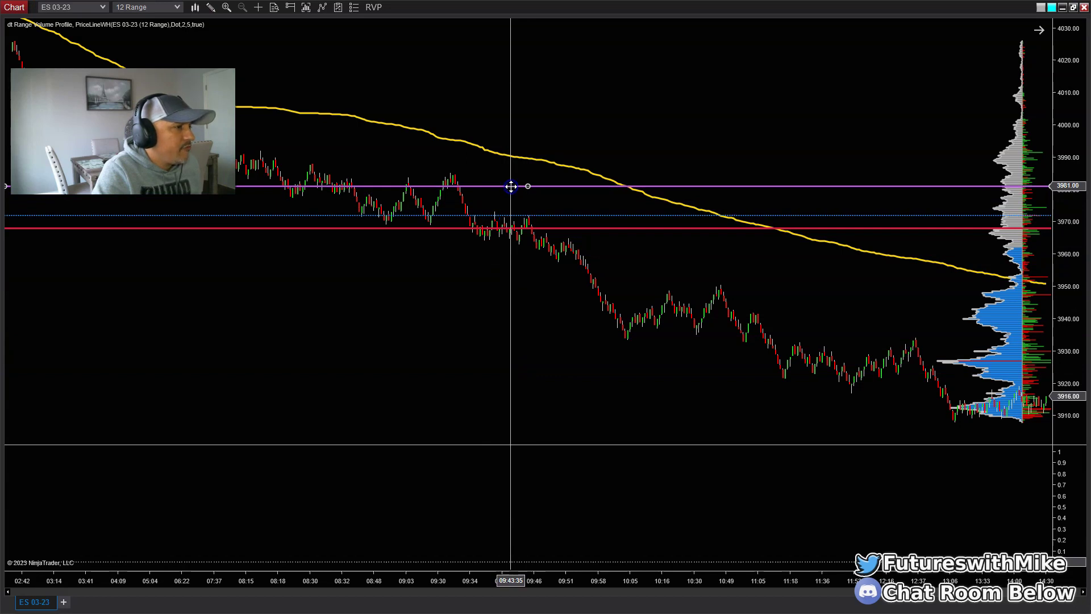
{"action": "left_click", "coordinate": [419, 222]}
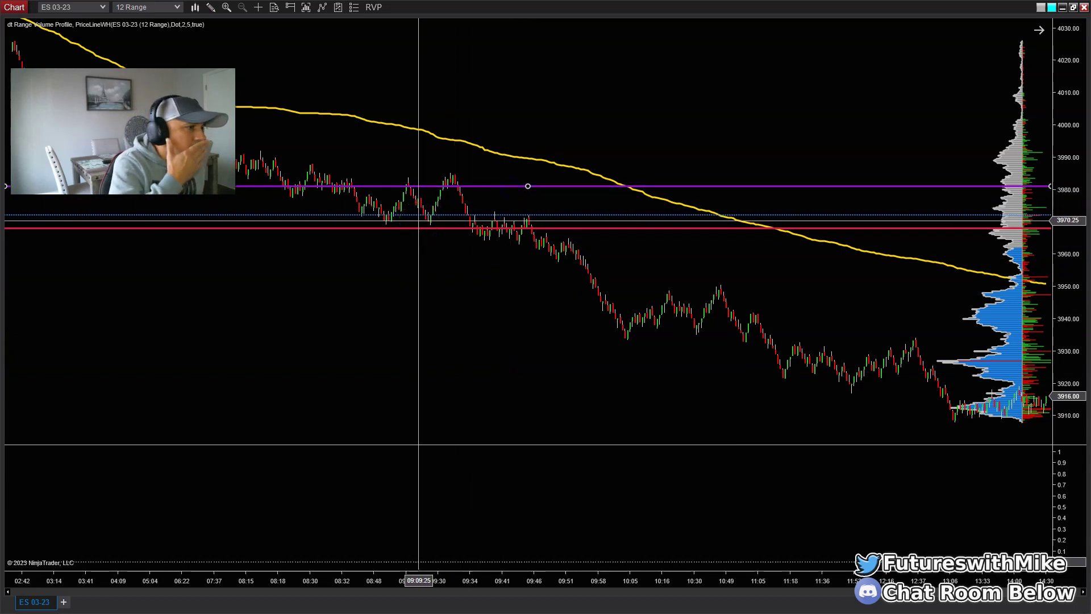
{"action": "left_click", "coordinate": [206, 263]}
{"action": "left_click", "coordinate": [32, 519]}
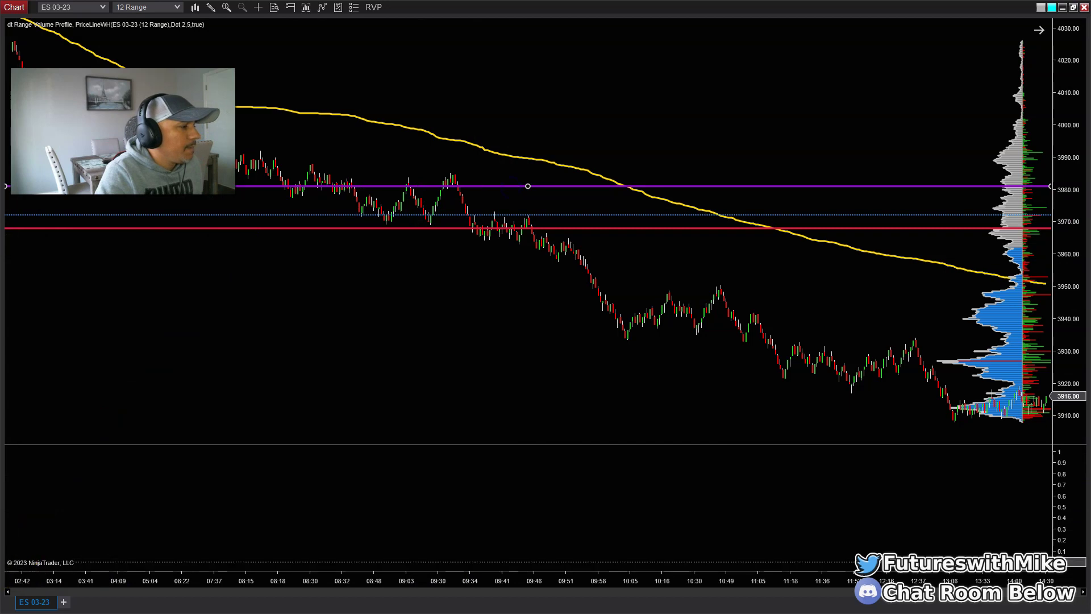
{"action": "left_click", "coordinate": [409, 231]}
{"action": "left_click", "coordinate": [454, 183]}
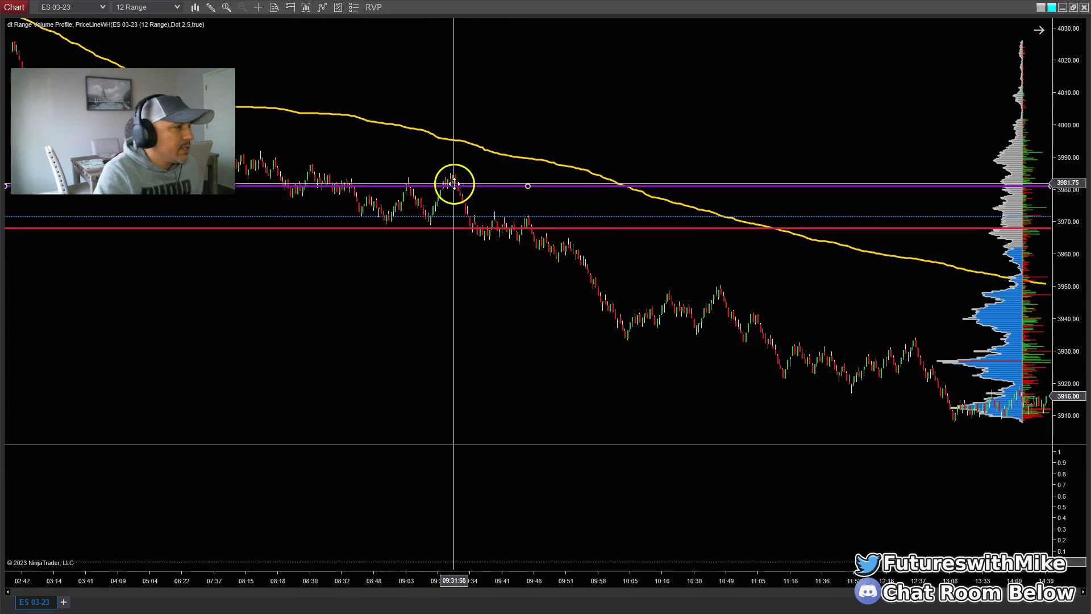
{"action": "left_click", "coordinate": [710, 146]}
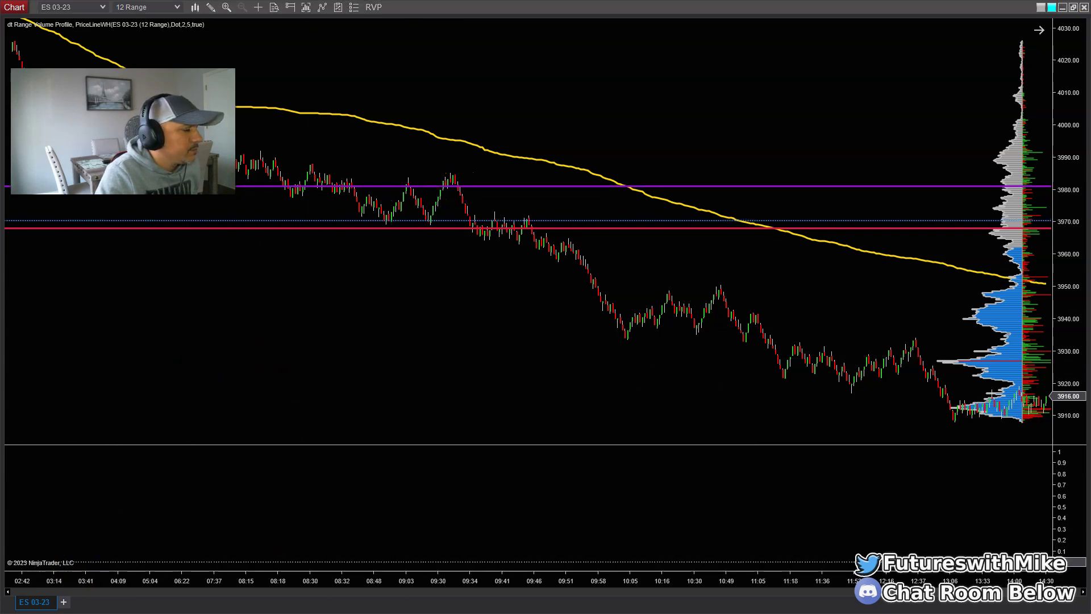
Return to the latest 12 Range bars and capture a screenshot region covering the morning rally, short position and buy limit orders
{"action": "left_click_drag", "start_coordinate": [54, 574], "coordinate": [729, 292]}
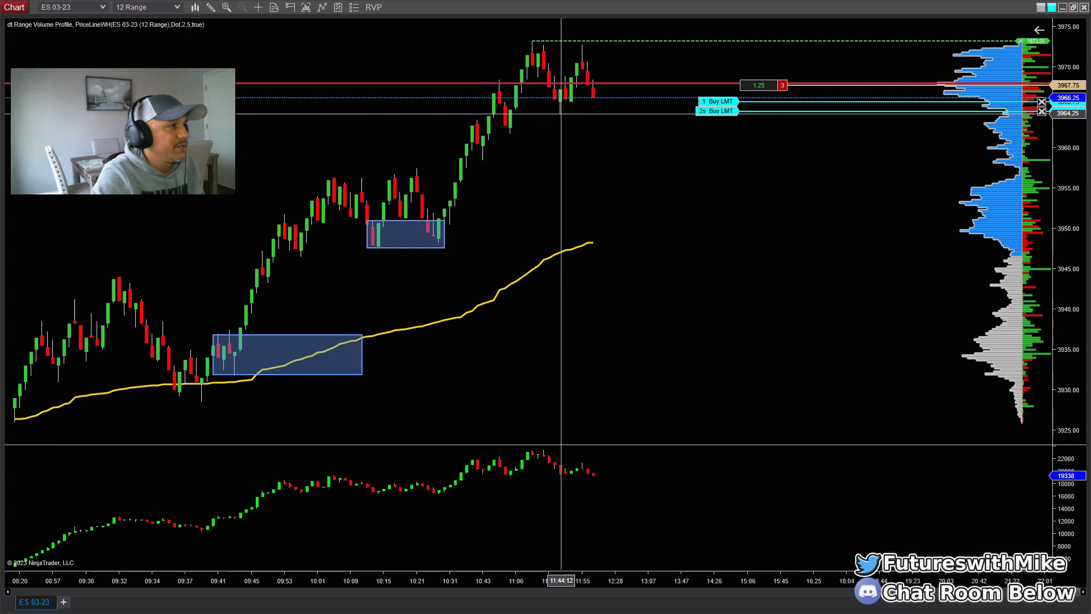
{"action": "key", "text": "super"}
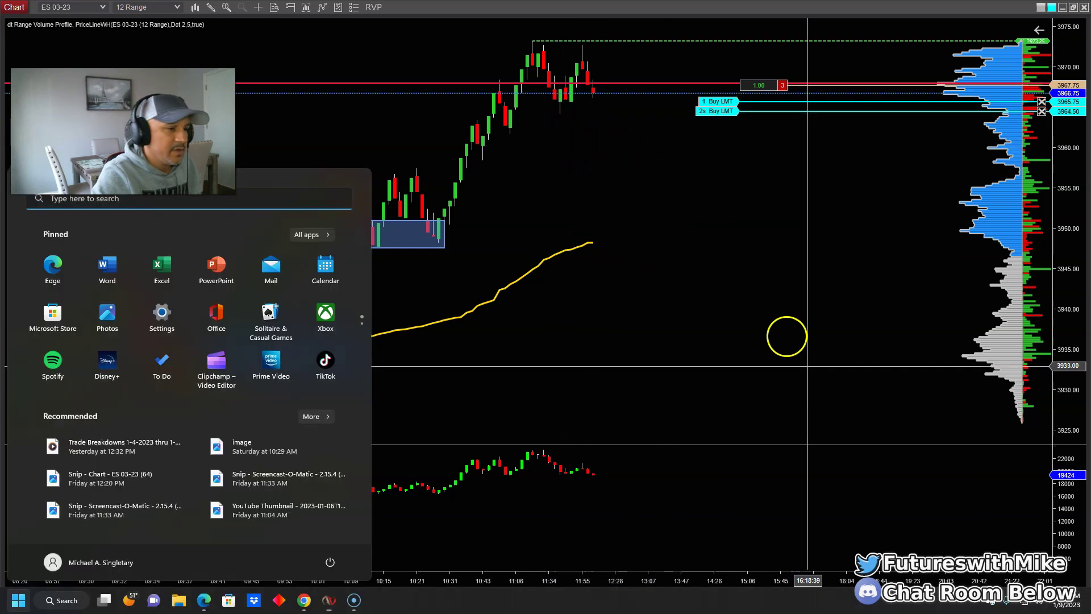
{"action": "left_click", "coordinate": [975, 601]}
{"action": "left_click", "coordinate": [965, 540]}
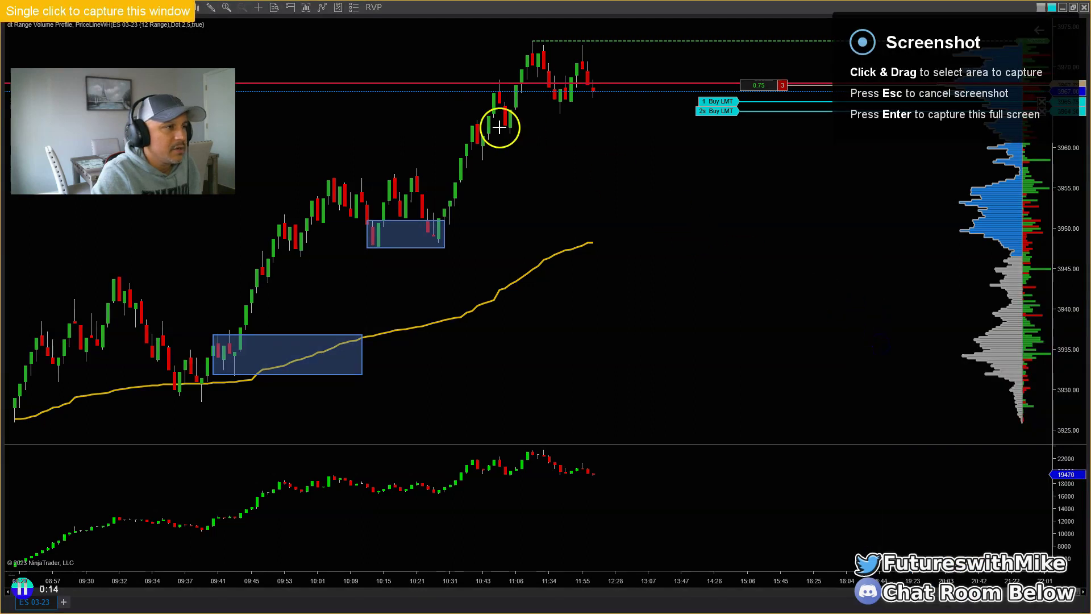
{"action": "left_click_drag", "start_coordinate": [208, 44], "coordinate": [683, 102]}
{"action": "left_click_drag", "start_coordinate": [711, 143], "coordinate": [1084, 331]}
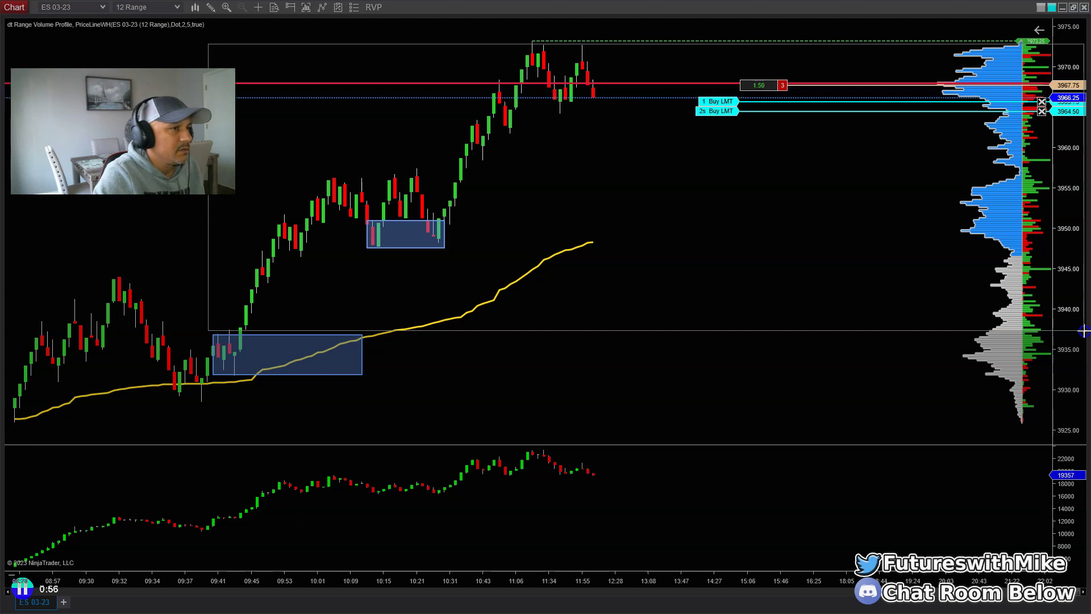
{"action": "key", "text": "Print"}
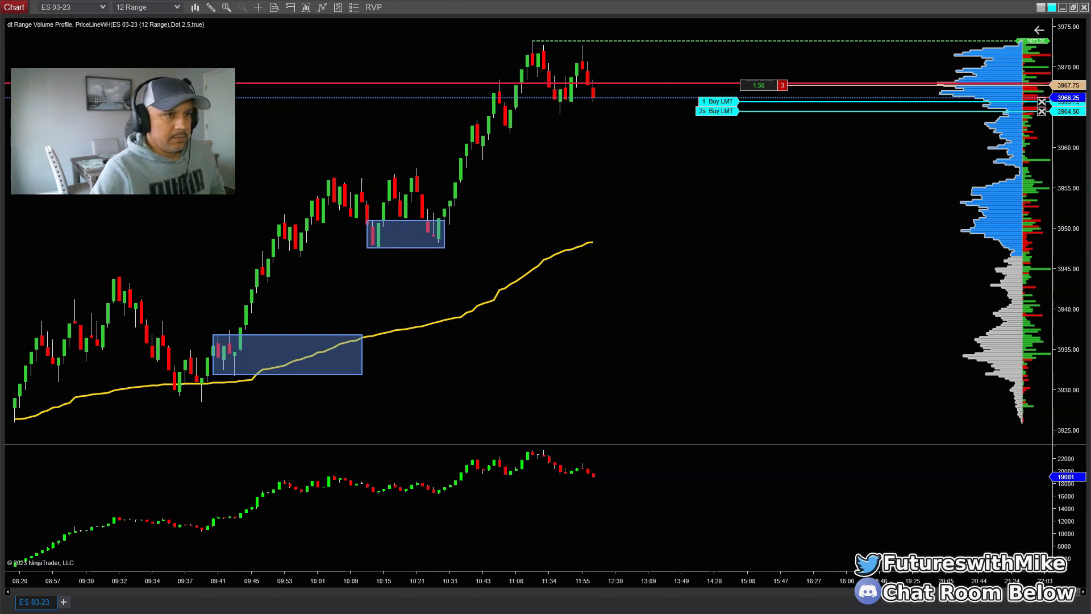
{"action": "left_click", "coordinate": [981, 127]}
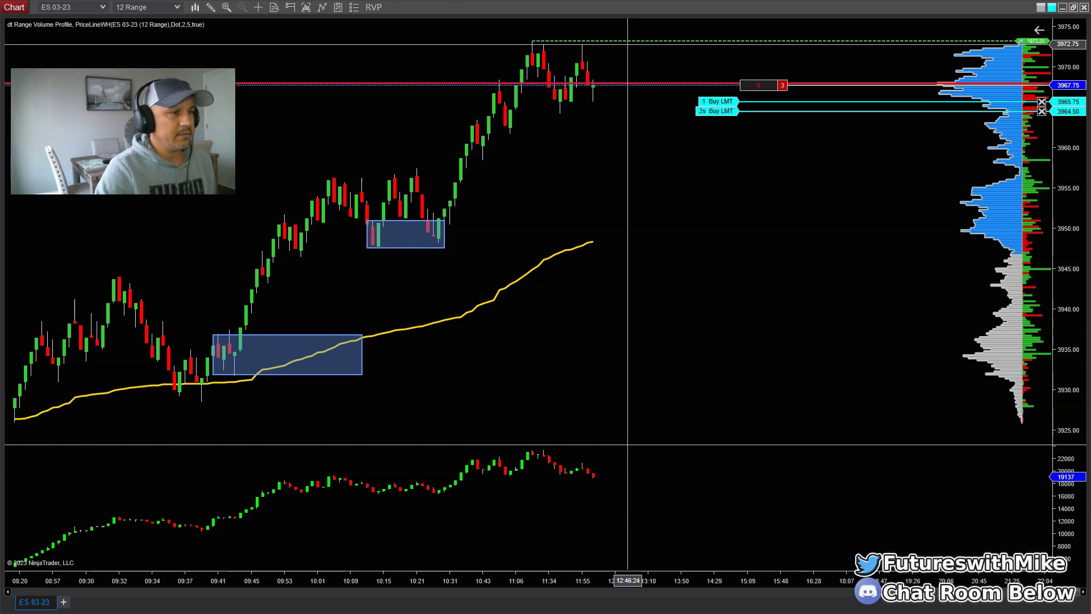
Protect the short position with a buy stop order at 3973.25 covering all 3 contracts
{"action": "left_click", "coordinate": [621, 108]}
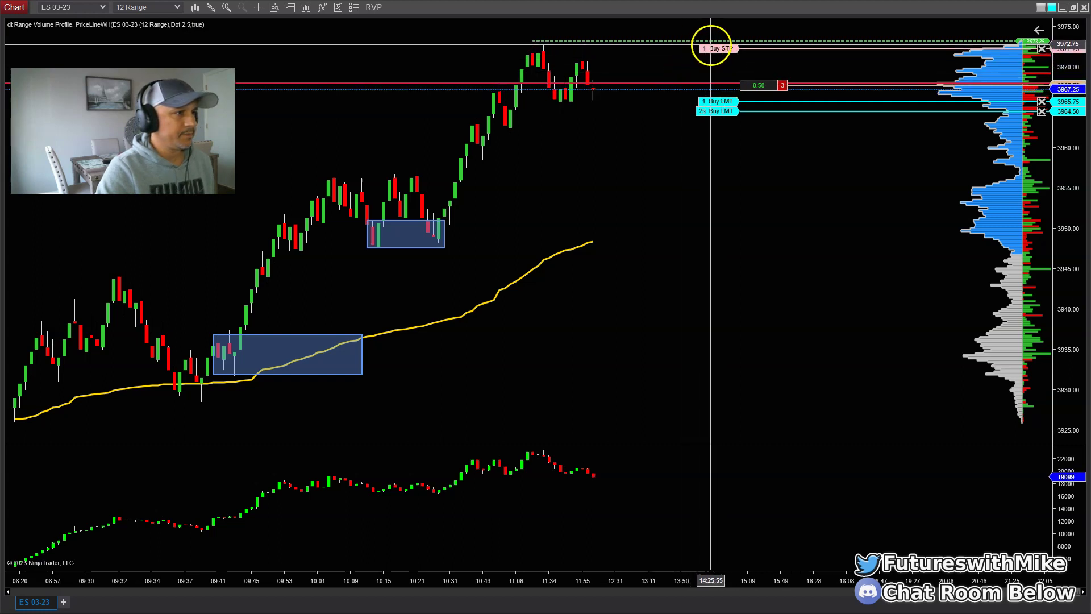
{"action": "left_click", "coordinate": [724, 48]}
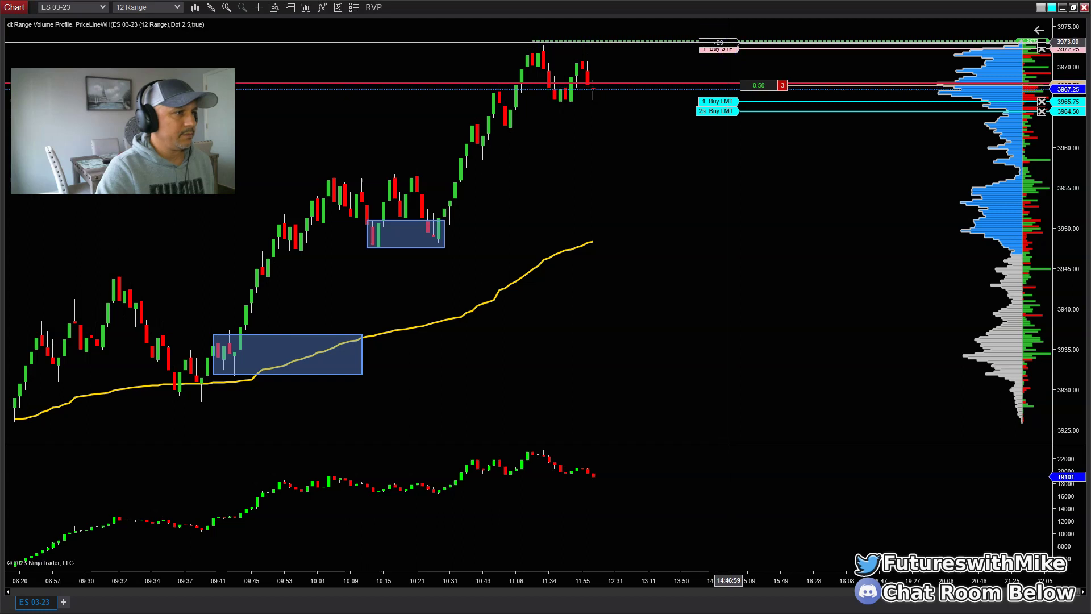
{"action": "left_click", "coordinate": [727, 43]}
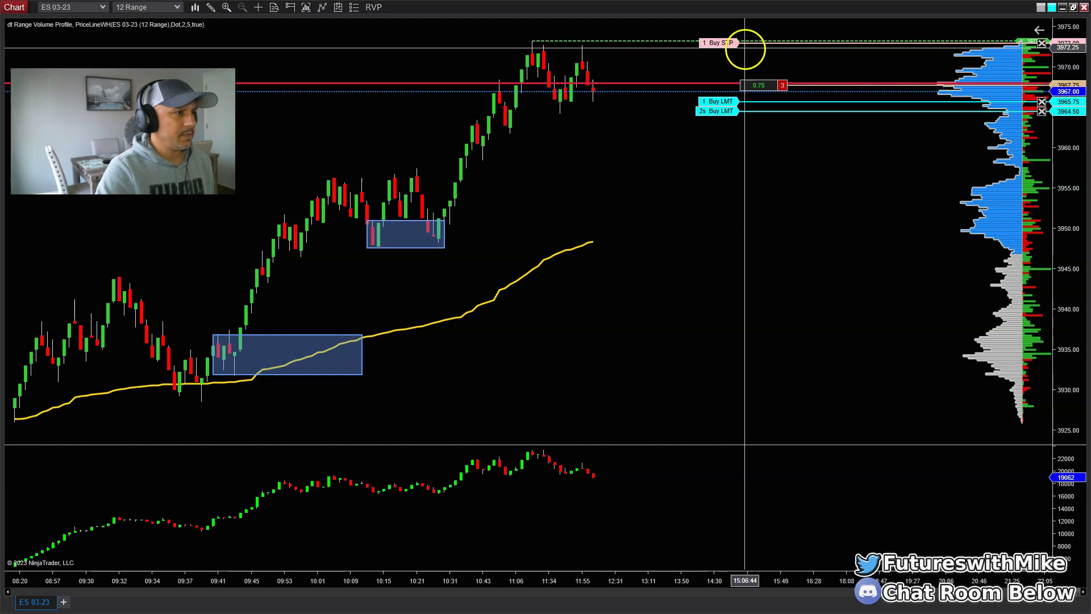
{"action": "left_click", "coordinate": [734, 41]}
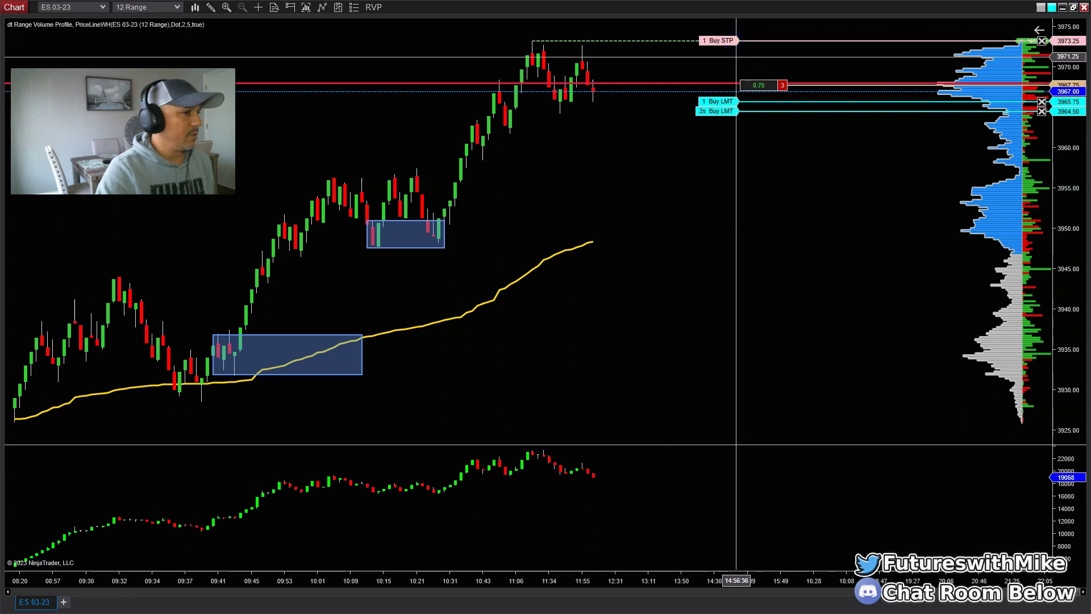
{"action": "left_click", "coordinate": [708, 43]}
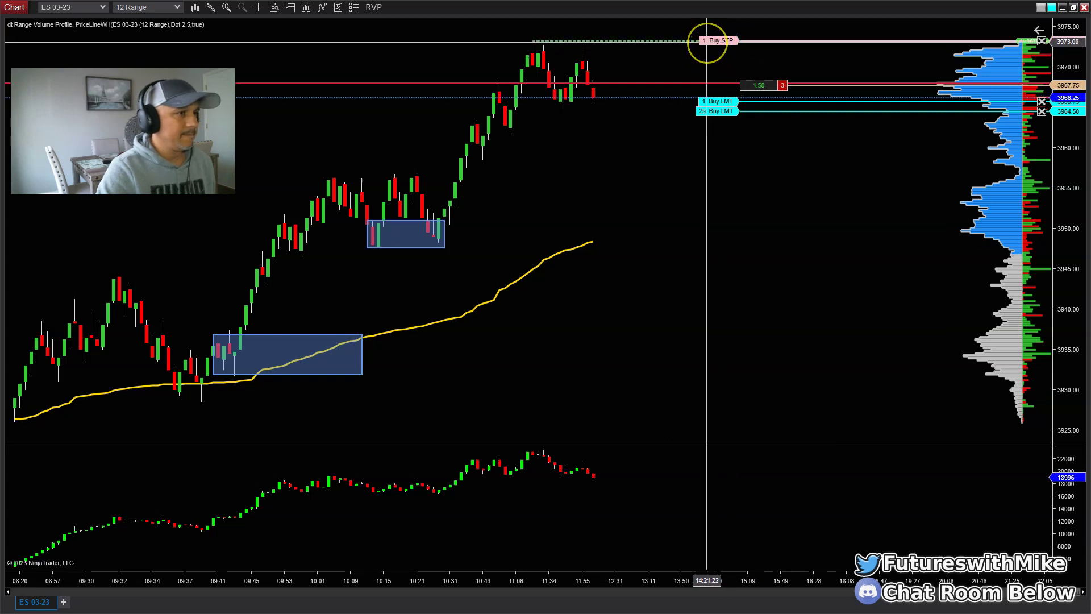
{"action": "left_click", "coordinate": [706, 43]}
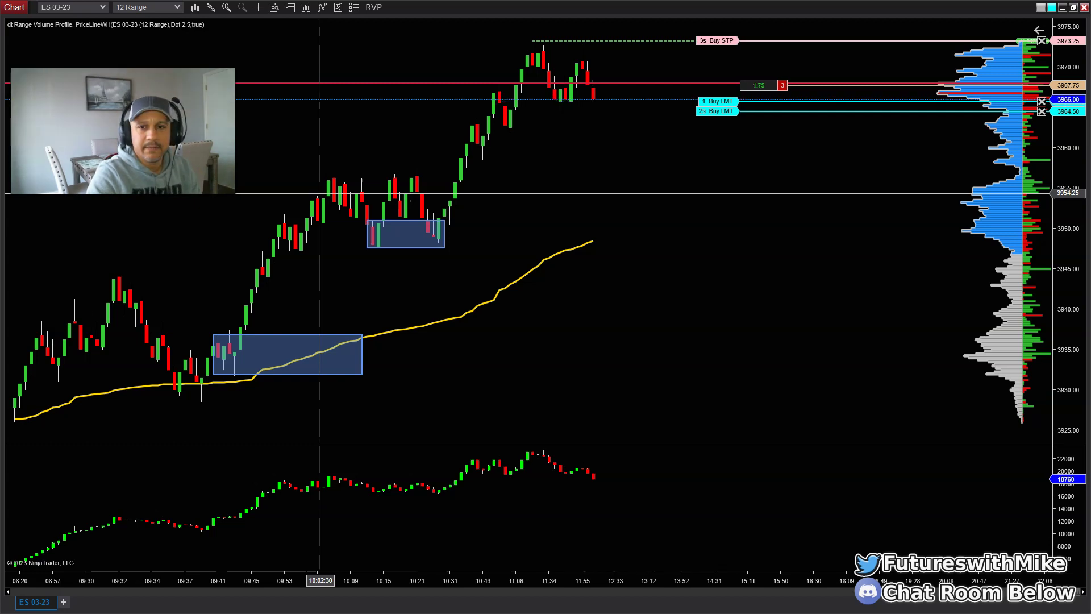
Cancel the leftover 3-contract buy stop order at 3973.25
{"action": "middle_click", "coordinate": [918, 322]}
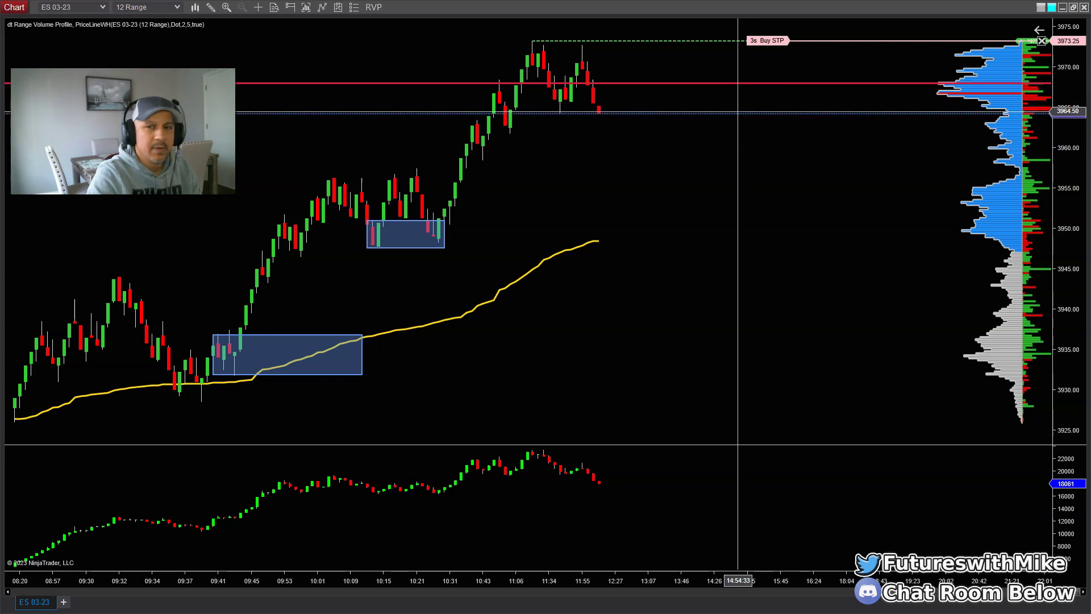
{"action": "left_click", "coordinate": [1041, 41]}
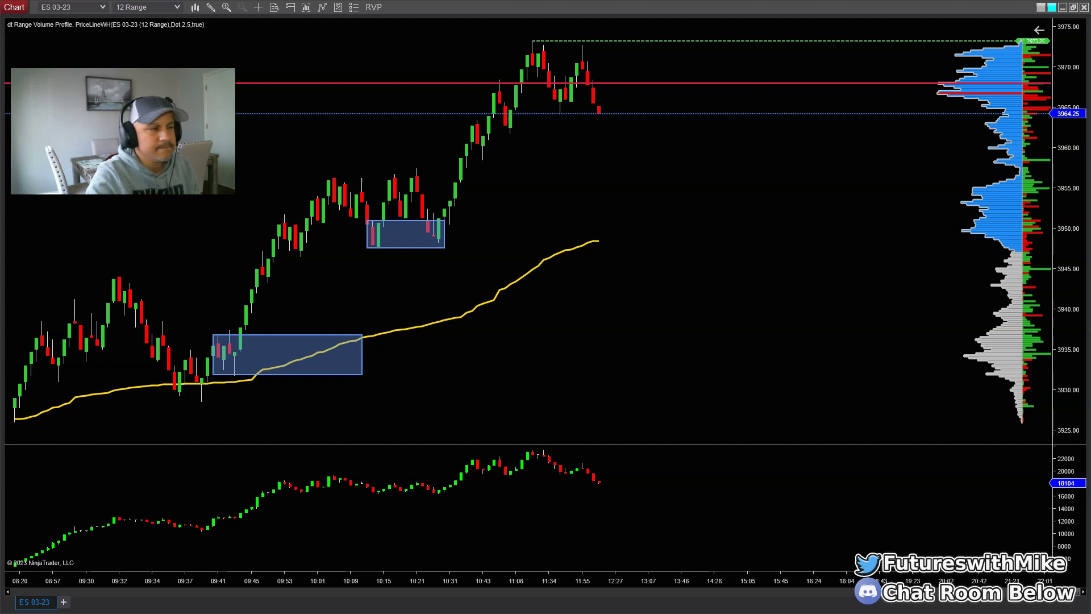
{"action": "mouse_move", "coordinate": [790, 301]}
{"action": "left_mouse_down"}
{"action": "mouse_move", "coordinate": [557, 137]}
{"action": "mouse_move", "coordinate": [563, 112]}
{"action": "mouse_move", "coordinate": [594, 114]}
{"action": "mouse_move", "coordinate": [611, 61]}
{"action": "mouse_move", "coordinate": [547, 110]}
{"action": "mouse_move", "coordinate": [597, 125]}
{"action": "mouse_move", "coordinate": [570, 102]}
{"action": "mouse_move", "coordinate": [582, 56]}
{"action": "mouse_move", "coordinate": [589, 90]}
{"action": "mouse_move", "coordinate": [589, 29]}
{"action": "mouse_move", "coordinate": [560, 90]}
{"action": "mouse_move", "coordinate": [496, 122]}
{"action": "mouse_move", "coordinate": [530, 41]}
{"action": "mouse_move", "coordinate": [521, 85]}
{"action": "mouse_move", "coordinate": [531, 53]}
{"action": "mouse_move", "coordinate": [561, 104]}
{"action": "mouse_move", "coordinate": [559, 66]}
{"action": "mouse_move", "coordinate": [582, 122]}
{"action": "mouse_move", "coordinate": [597, 34]}
{"action": "mouse_move", "coordinate": [607, 94]}
{"action": "mouse_move", "coordinate": [607, 34]}
{"action": "mouse_move", "coordinate": [618, 58]}
{"action": "left_mouse_up"}
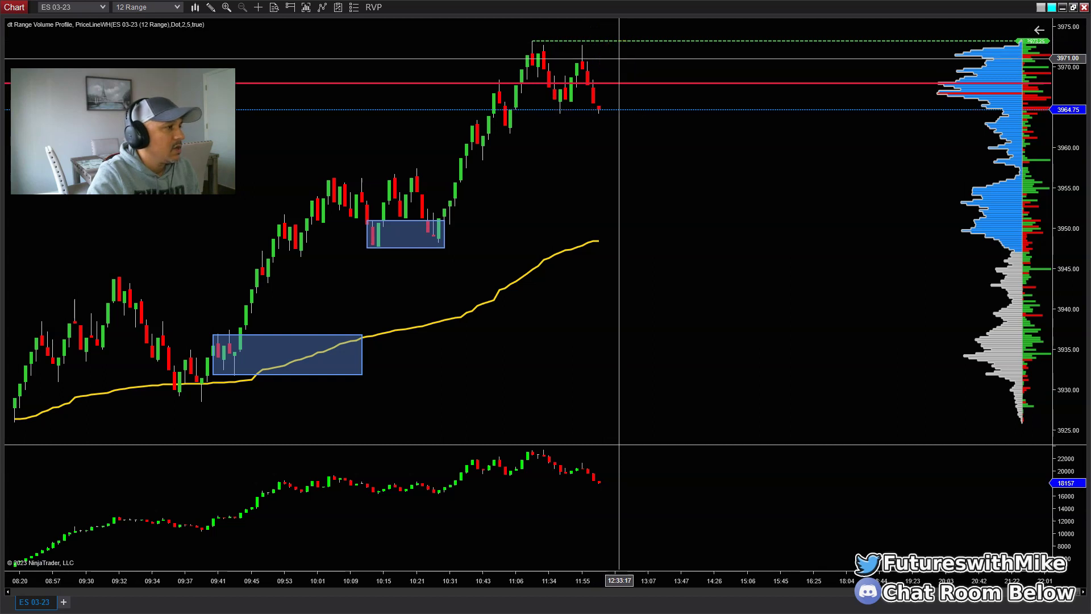
{"action": "left_click", "coordinate": [625, 53]}
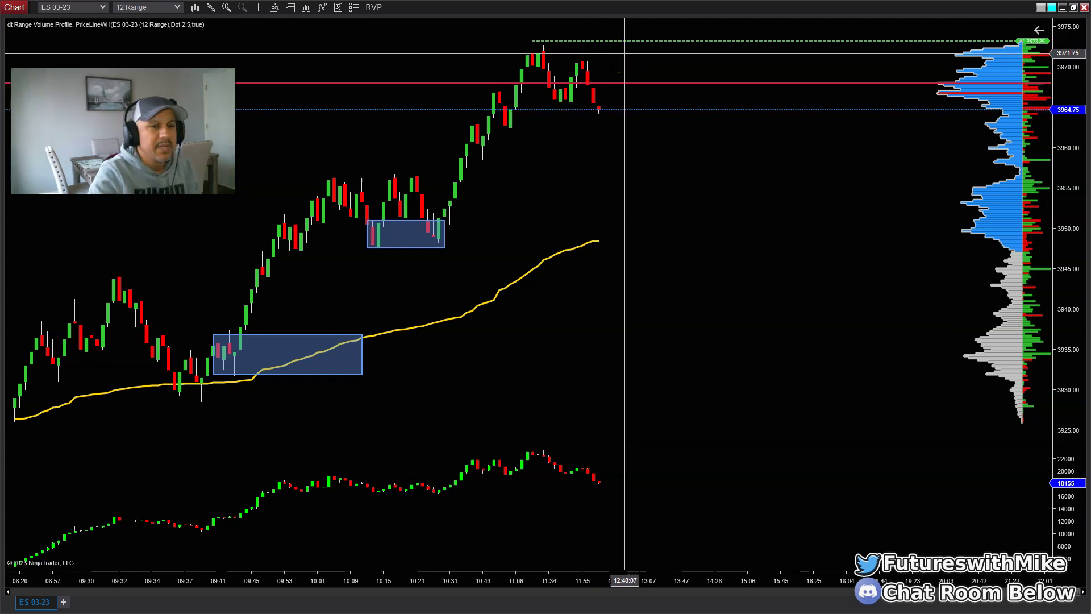
{"action": "mouse_move", "coordinate": [625, 54]}
{"action": "left_mouse_down"}
{"action": "mouse_move", "coordinate": [600, 111]}
{"action": "mouse_move", "coordinate": [638, 251]}
{"action": "mouse_move", "coordinate": [838, 430]}
{"action": "left_mouse_up"}
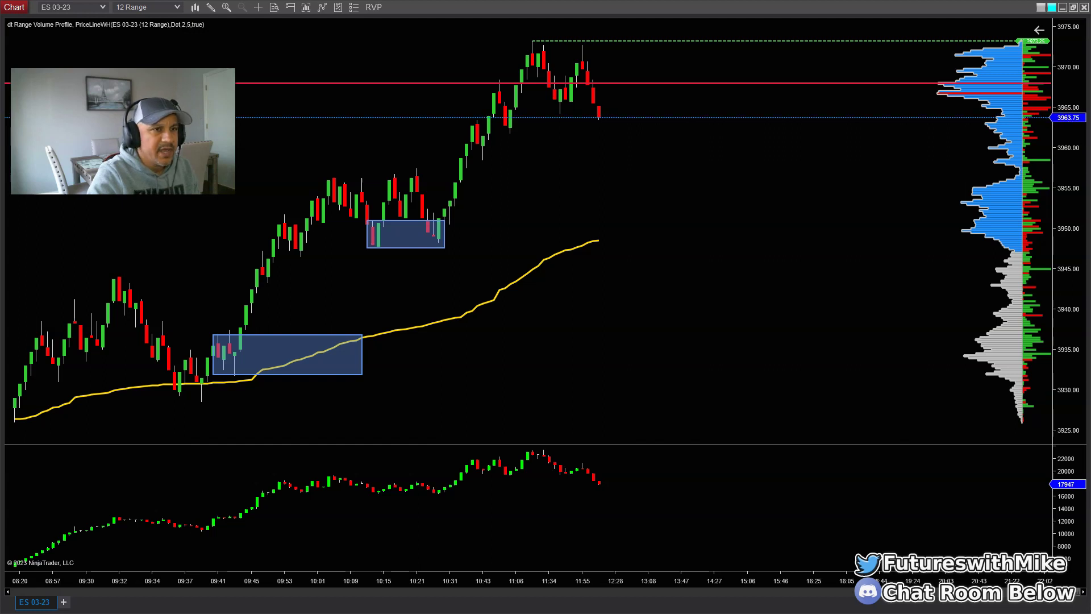
Switch to Discord in the browser, enlarge its window, and review today's trade messages in the trading_floor channel
{"action": "key", "text": "alt+Tab"}
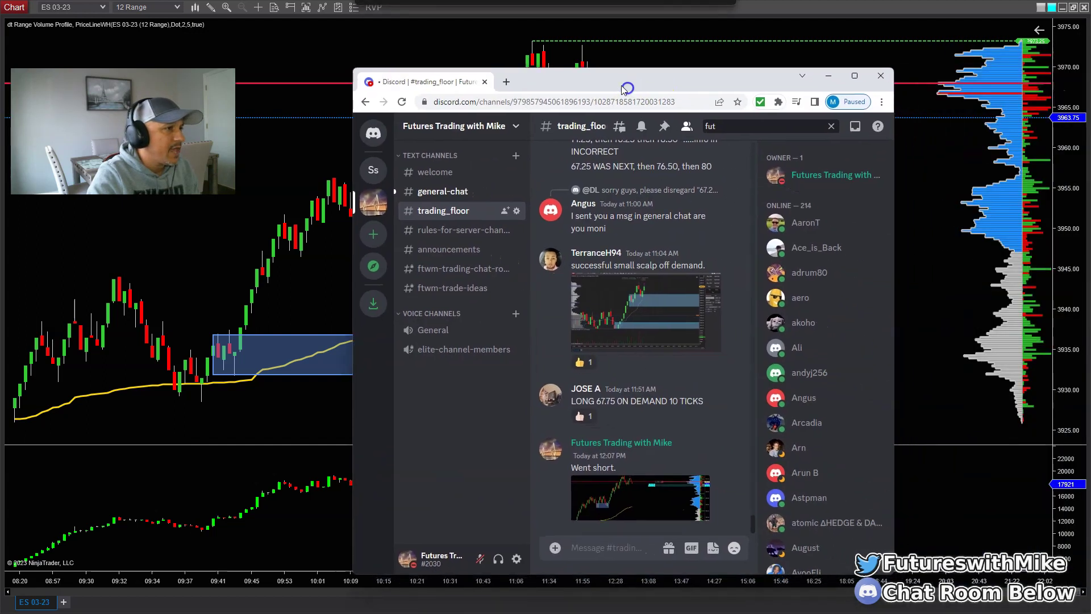
{"action": "key", "text": "super+Up"}
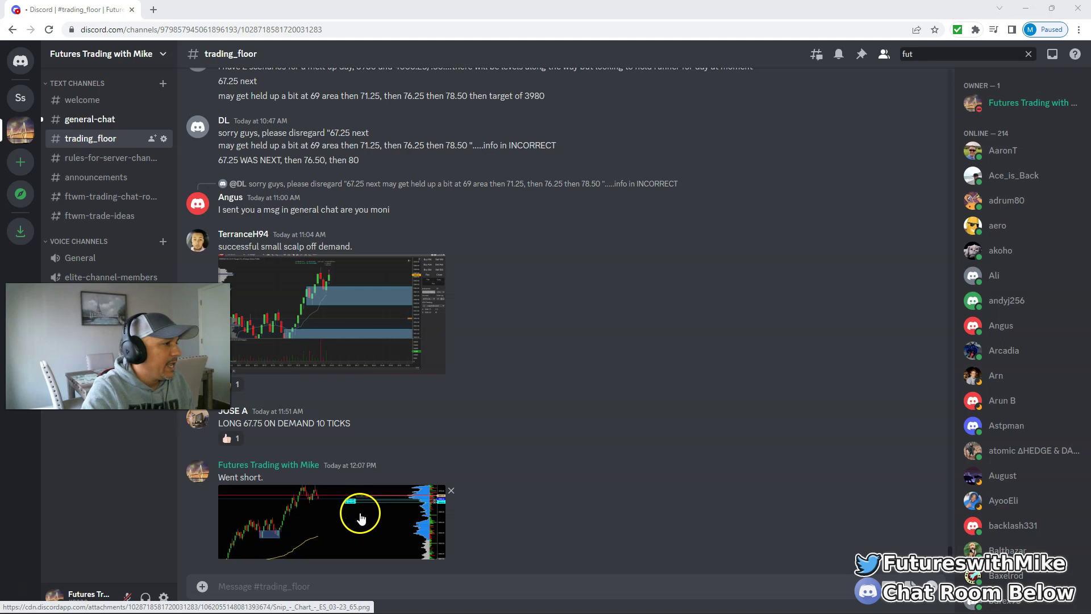
{"action": "scroll", "coordinate": [520, 462], "scroll_direction": "up", "scroll_amount": 8}
{"action": "scroll", "coordinate": [523, 455], "scroll_direction": "up", "scroll_amount": 10}
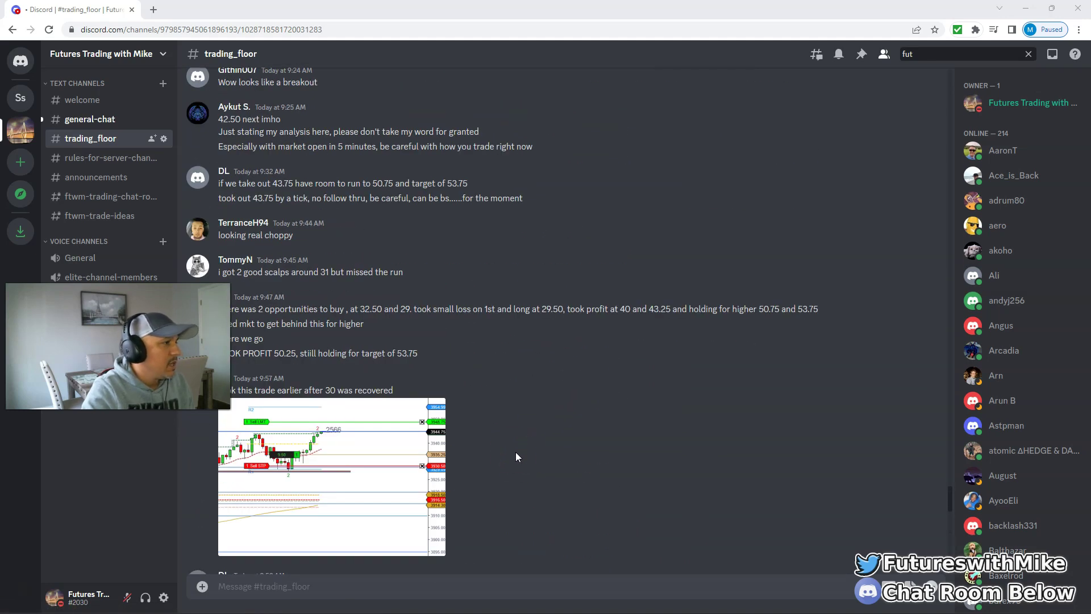
{"action": "scroll", "coordinate": [512, 449], "scroll_direction": "up", "scroll_amount": 8}
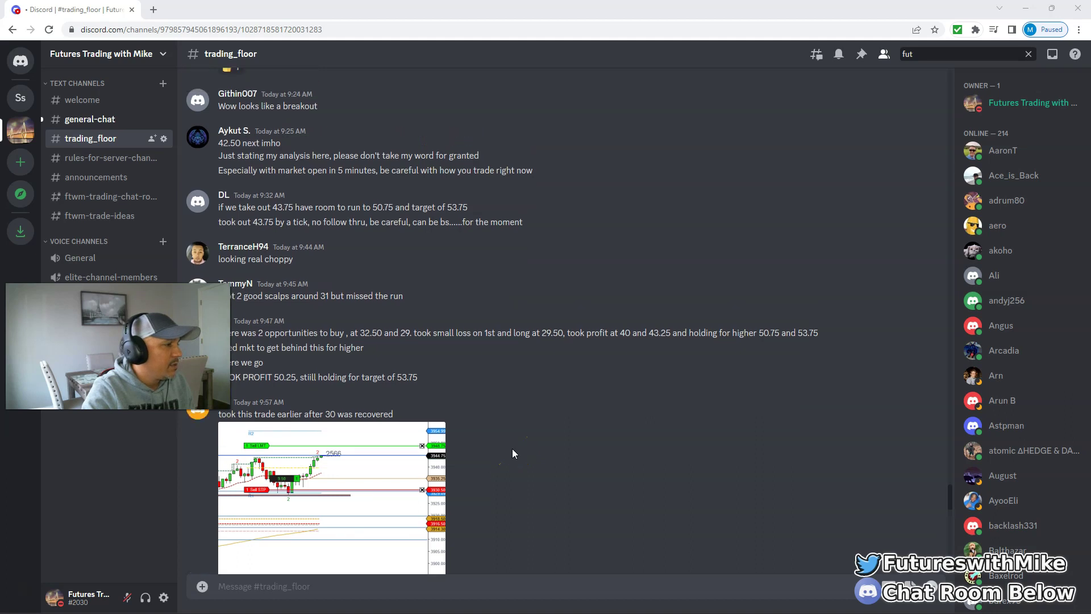
{"action": "scroll", "coordinate": [513, 446], "scroll_direction": "down", "scroll_amount": 16}
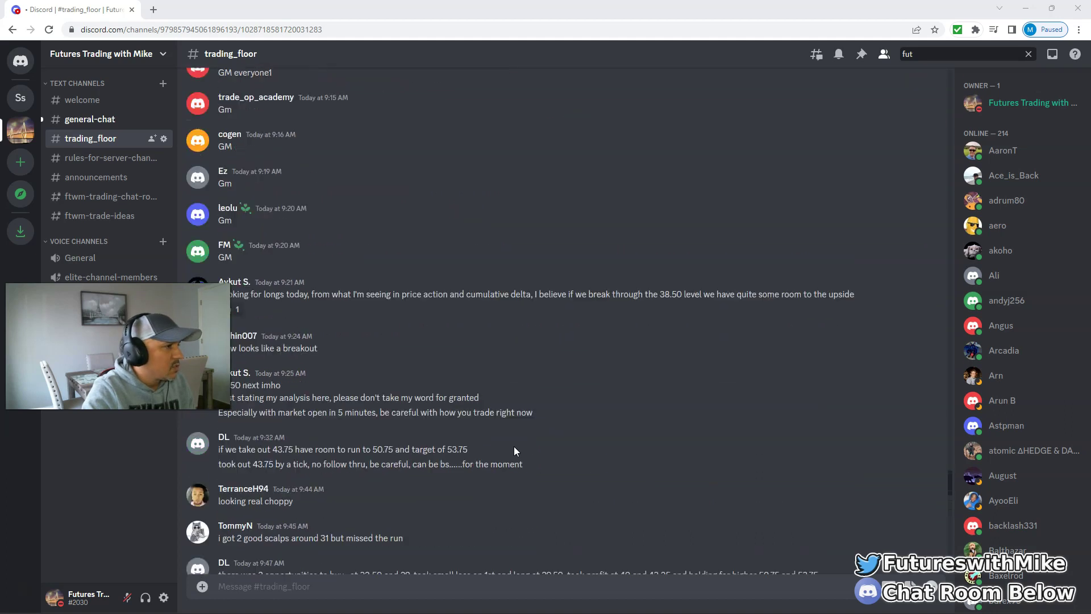
{"action": "scroll", "coordinate": [516, 445], "scroll_direction": "down", "scroll_amount": 10}
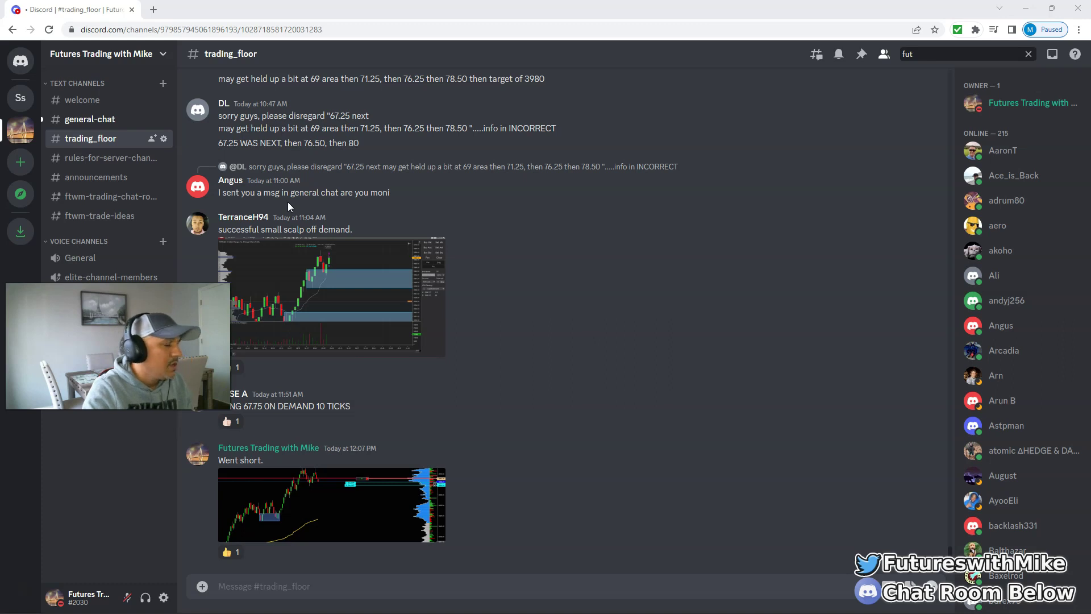
Check the general-chat channel, return to trading_floor, and move the Discord window aside to uncover the 12 Range chart
{"action": "left_click", "coordinate": [121, 122]}
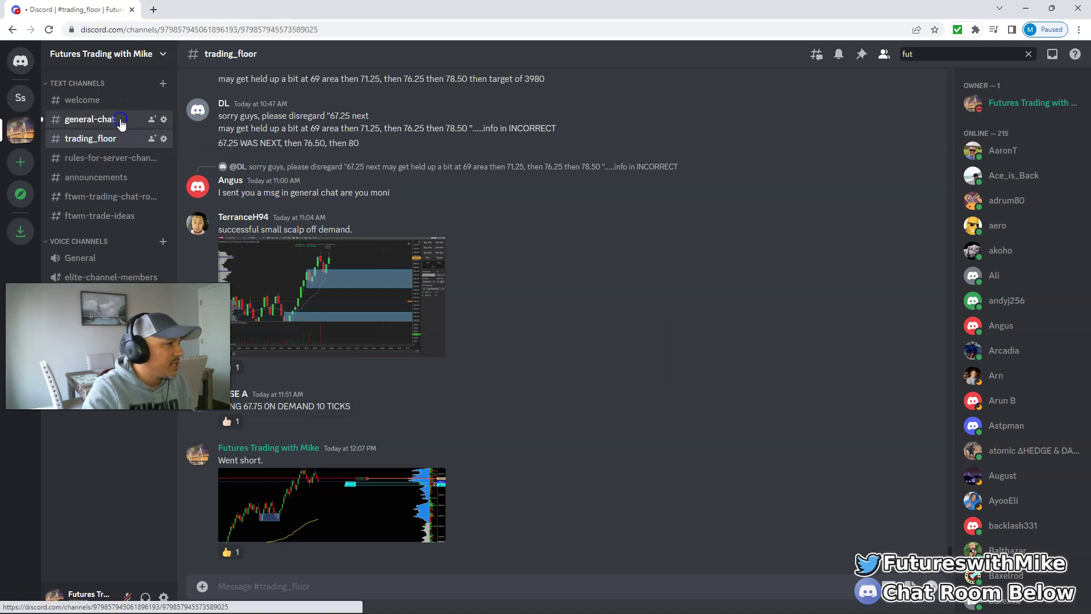
{"action": "left_click", "coordinate": [119, 138]}
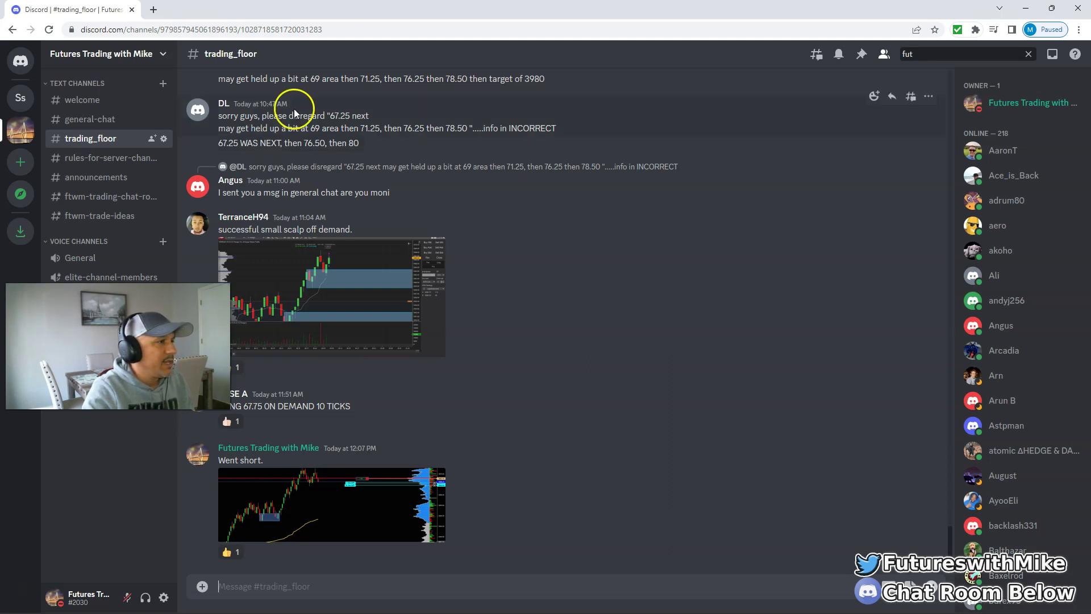
{"action": "left_click_drag", "start_coordinate": [398, 12], "coordinate": [1090, 131]}
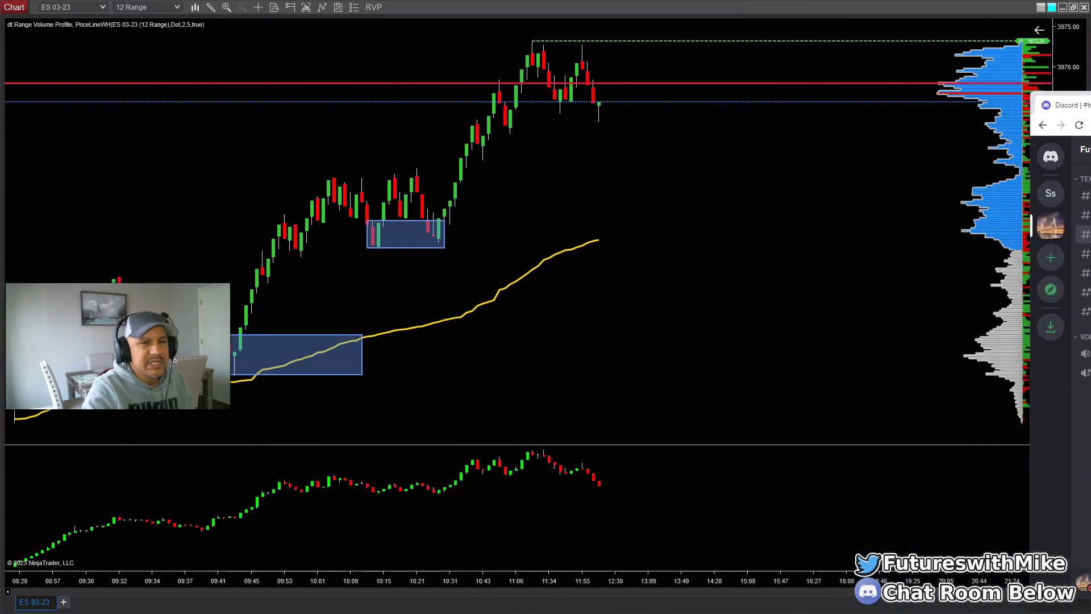